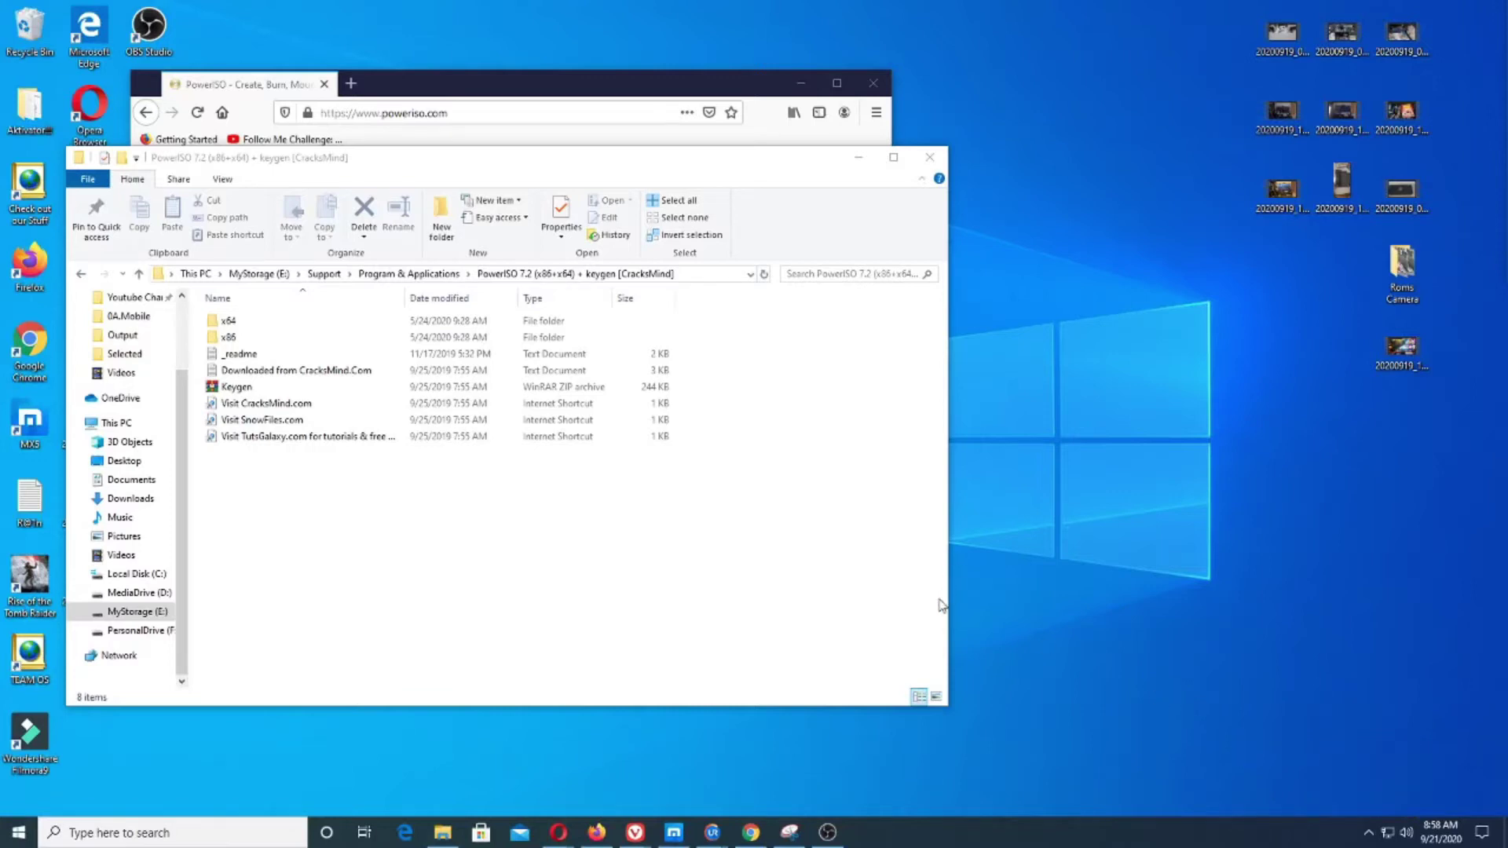
- View the PowerISO home page in a maximized browser window and restore the window to its smaller size
left_click(529, 91)
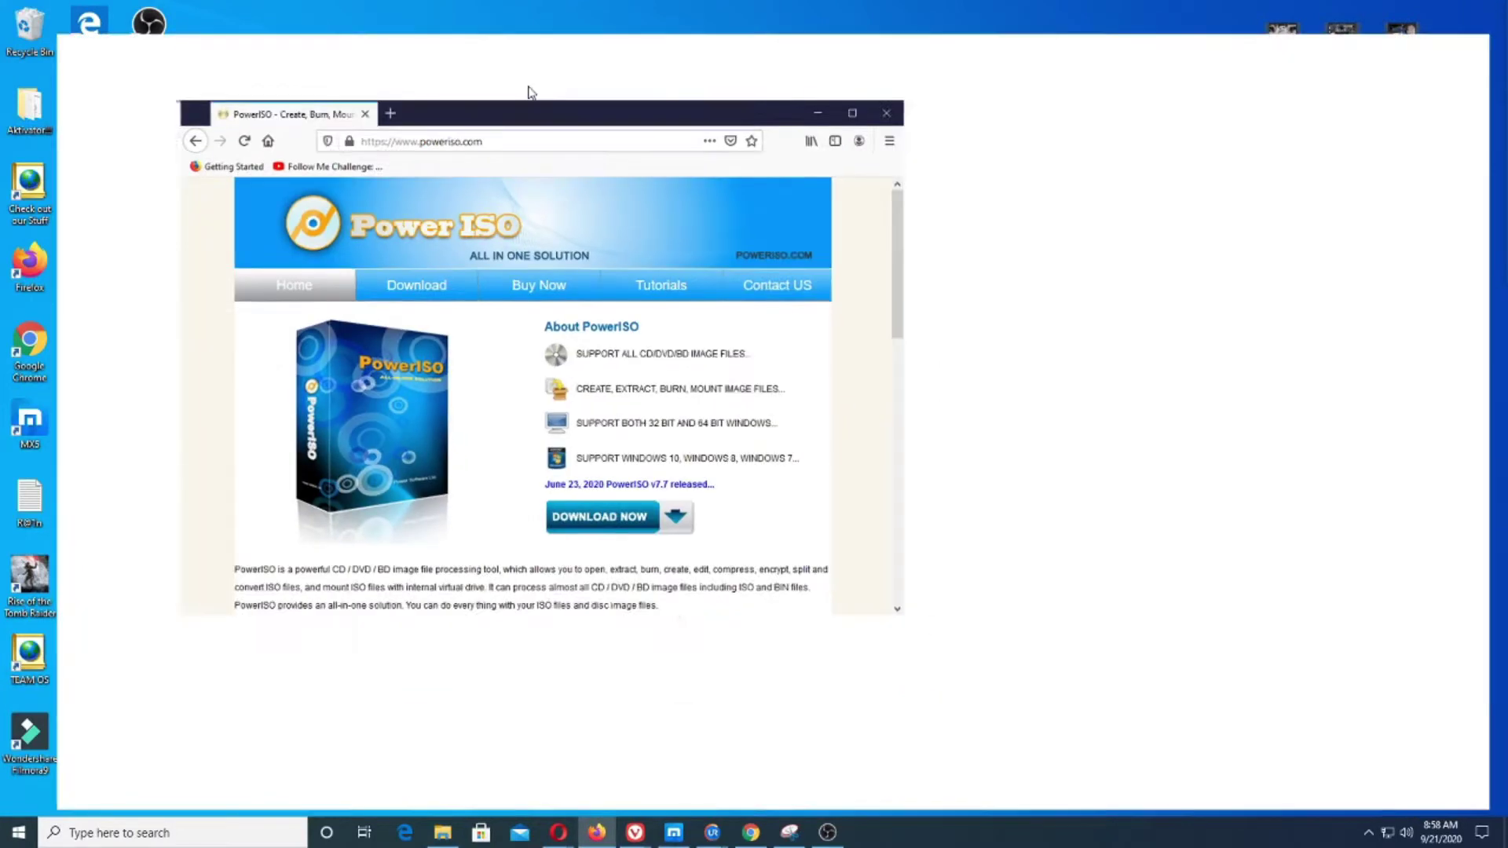
double_click(529, 91)
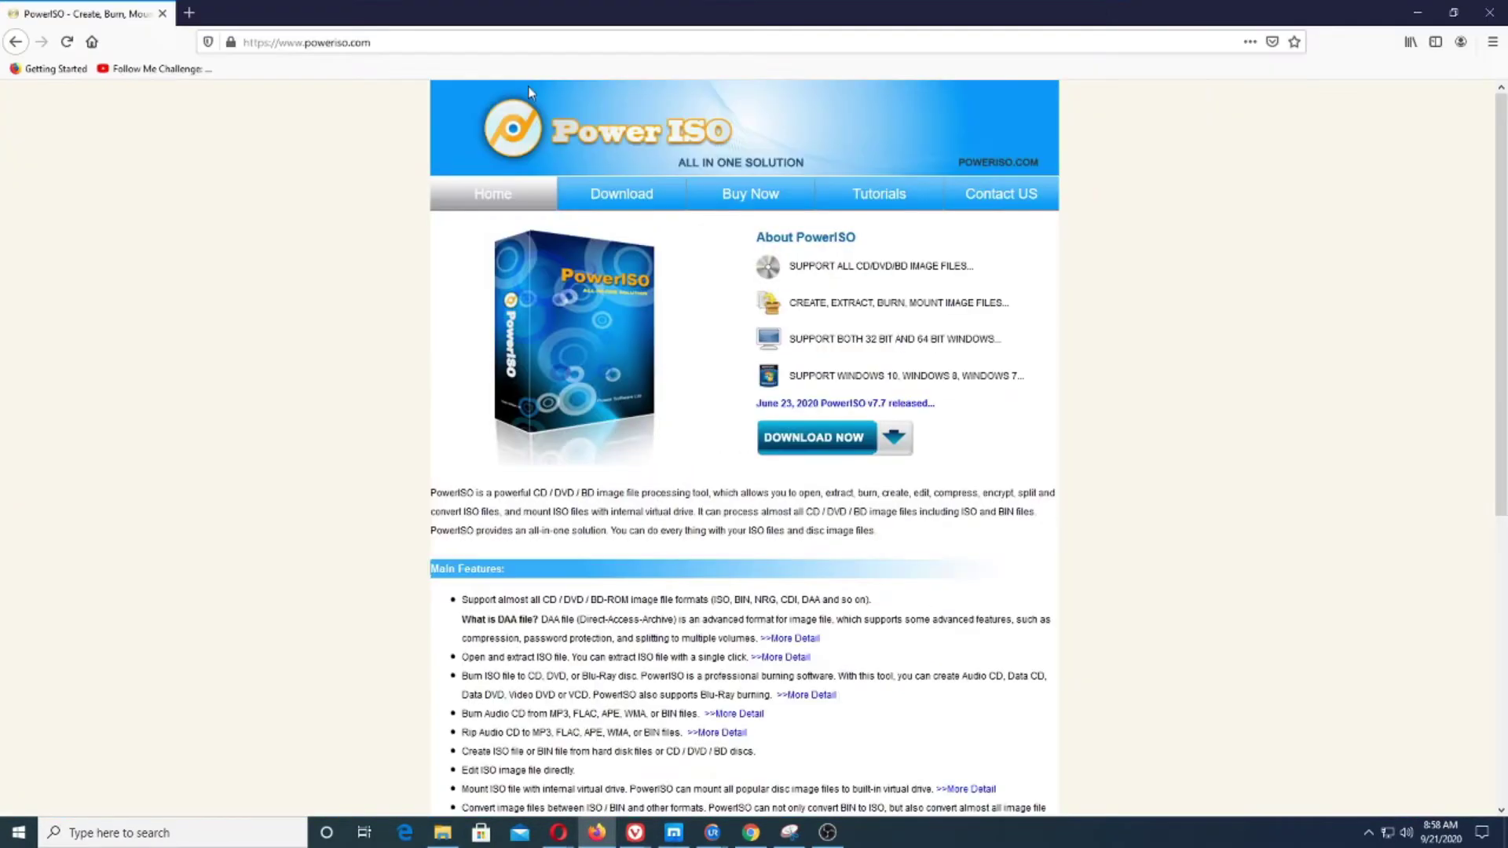
double_click(549, 7)
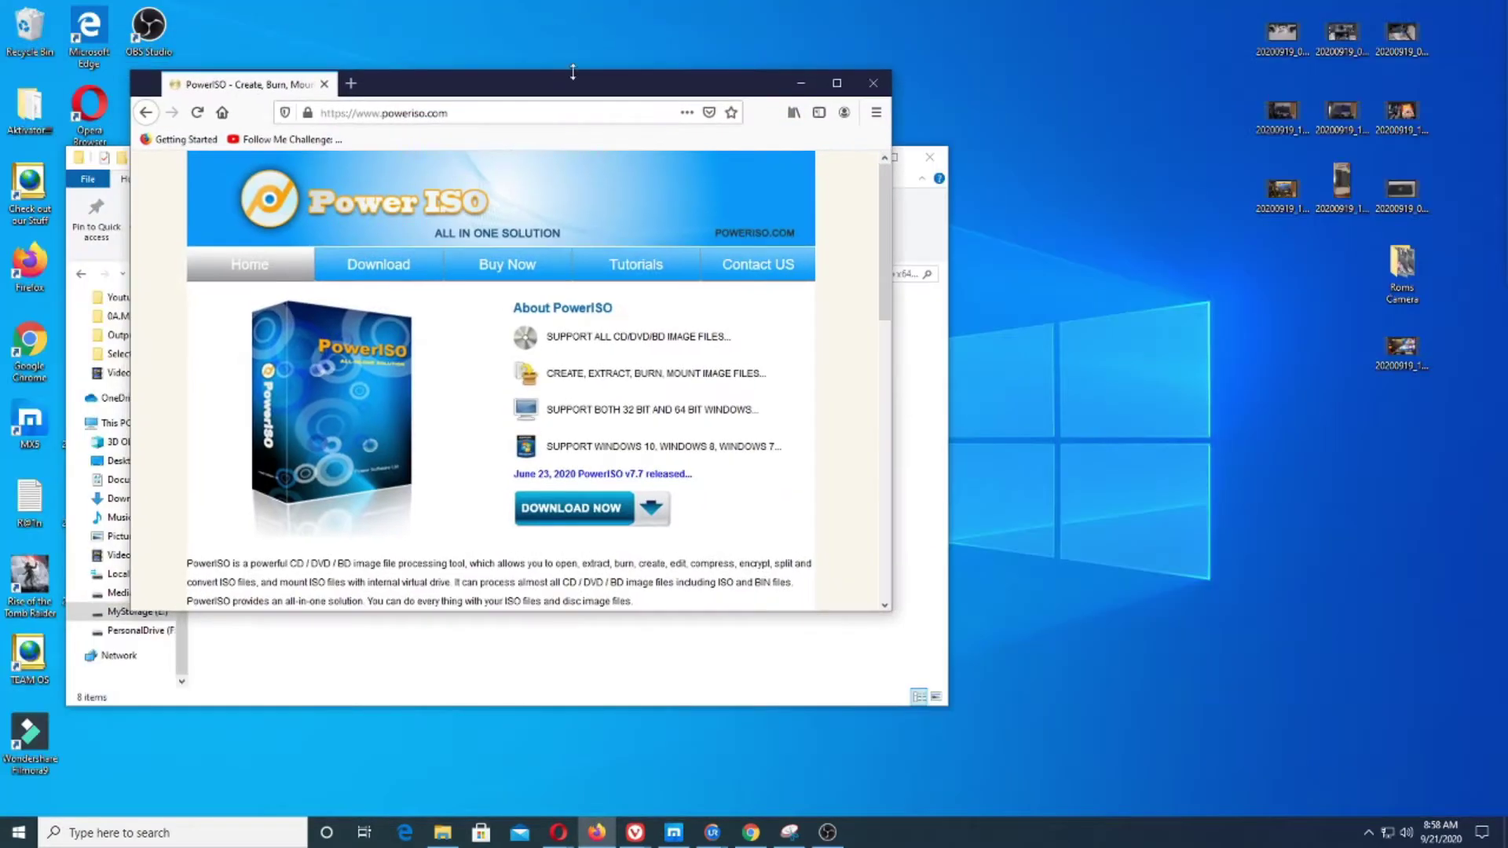
double_click(572, 84)
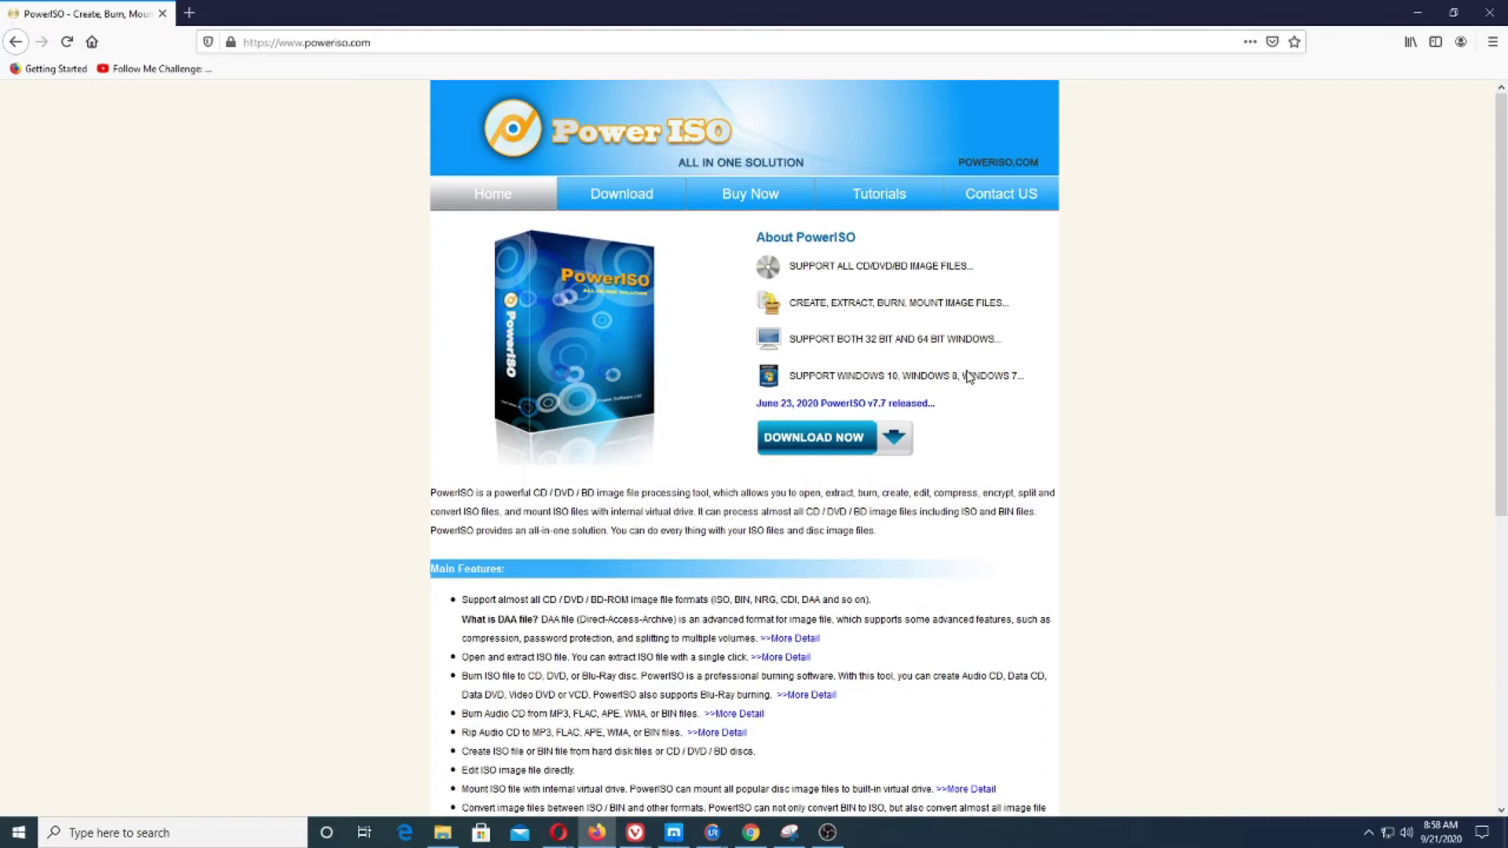
double_click(474, 7)
- Switch to File Explorer and launch the PowerISO7-x64 installer from the x64 folder
left_click(515, 664)
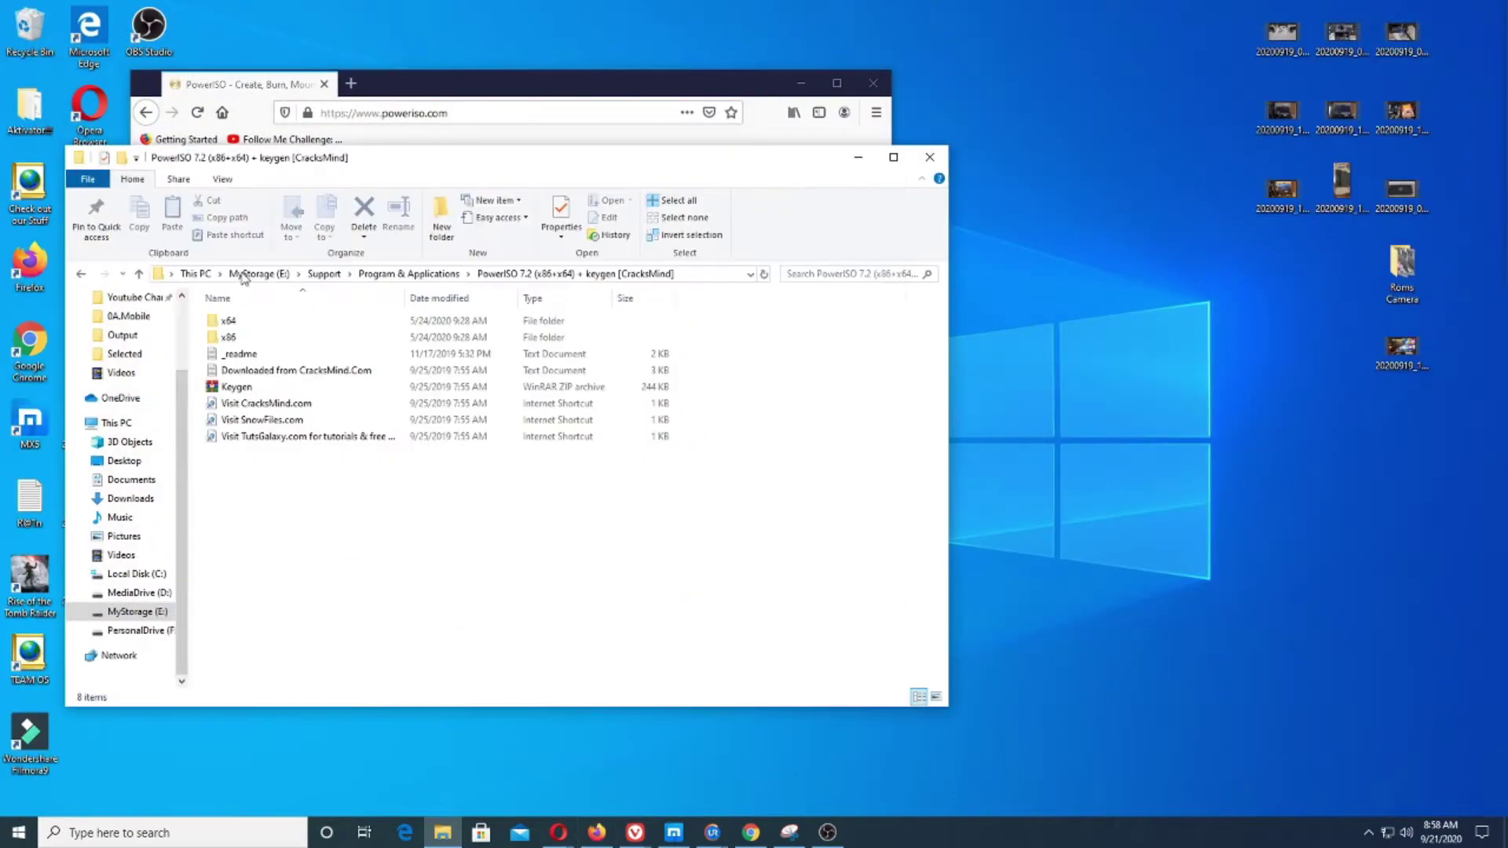
left_click_drag(451, 146, 738, 301)
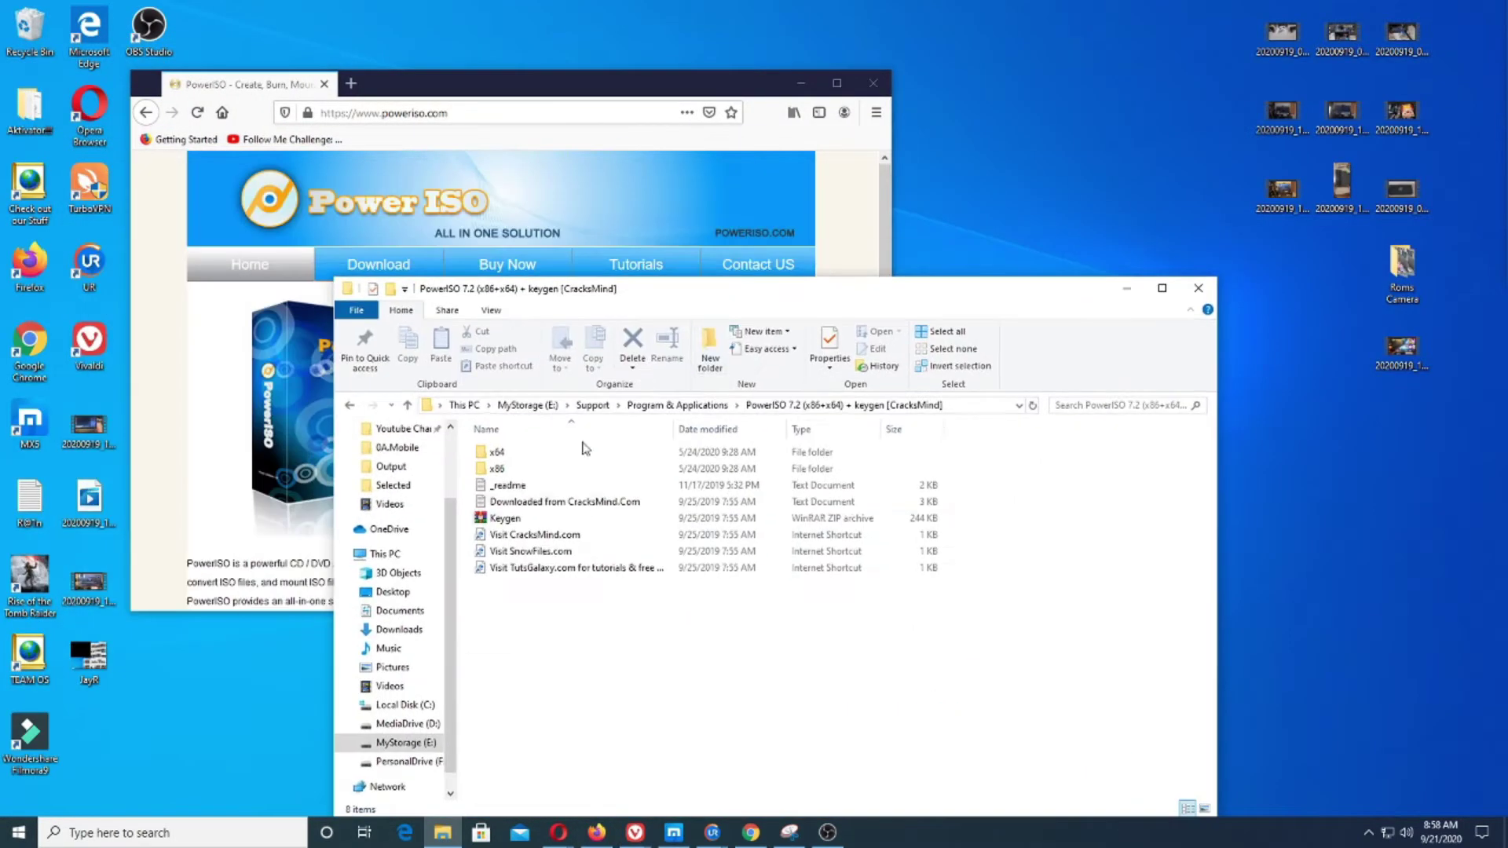
double_click(503, 459)
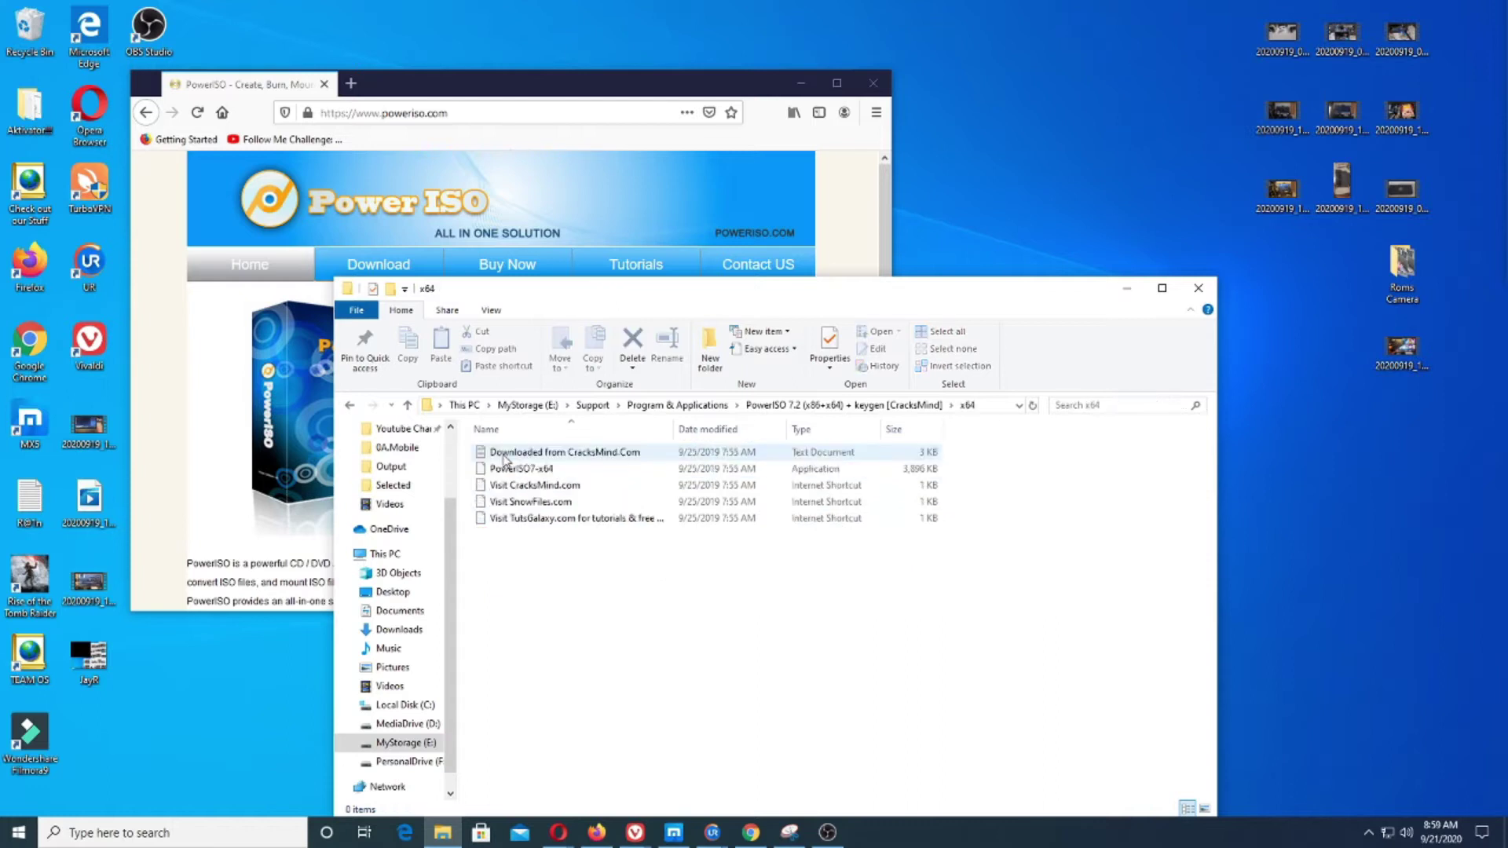
left_click(510, 468)
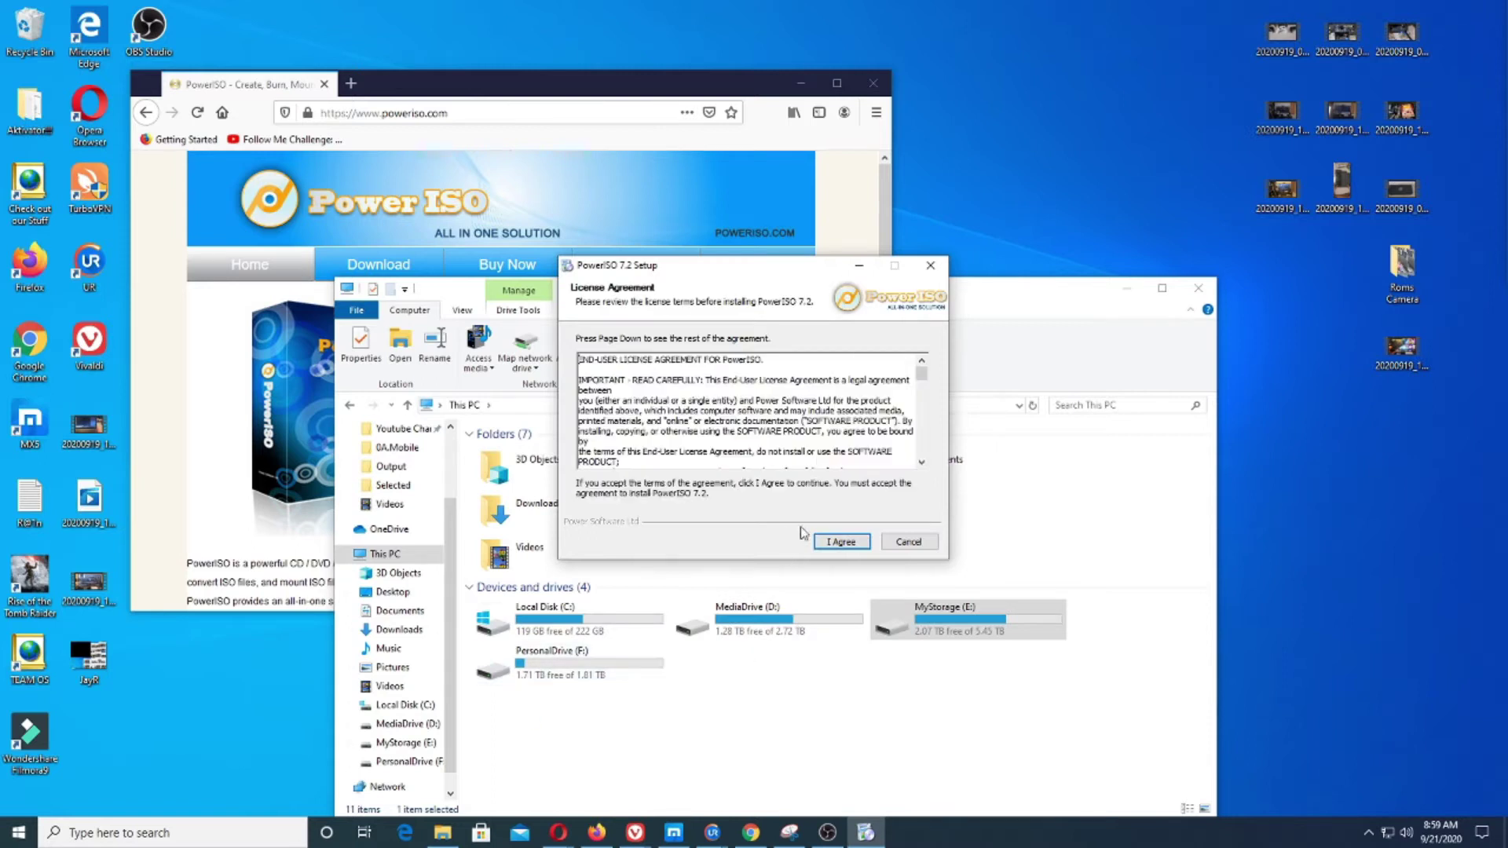
- Accept the license agreement, install PowerISO 7.2 with the default settings and close the setup wizard
left_click(842, 542)
left_click(842, 542)
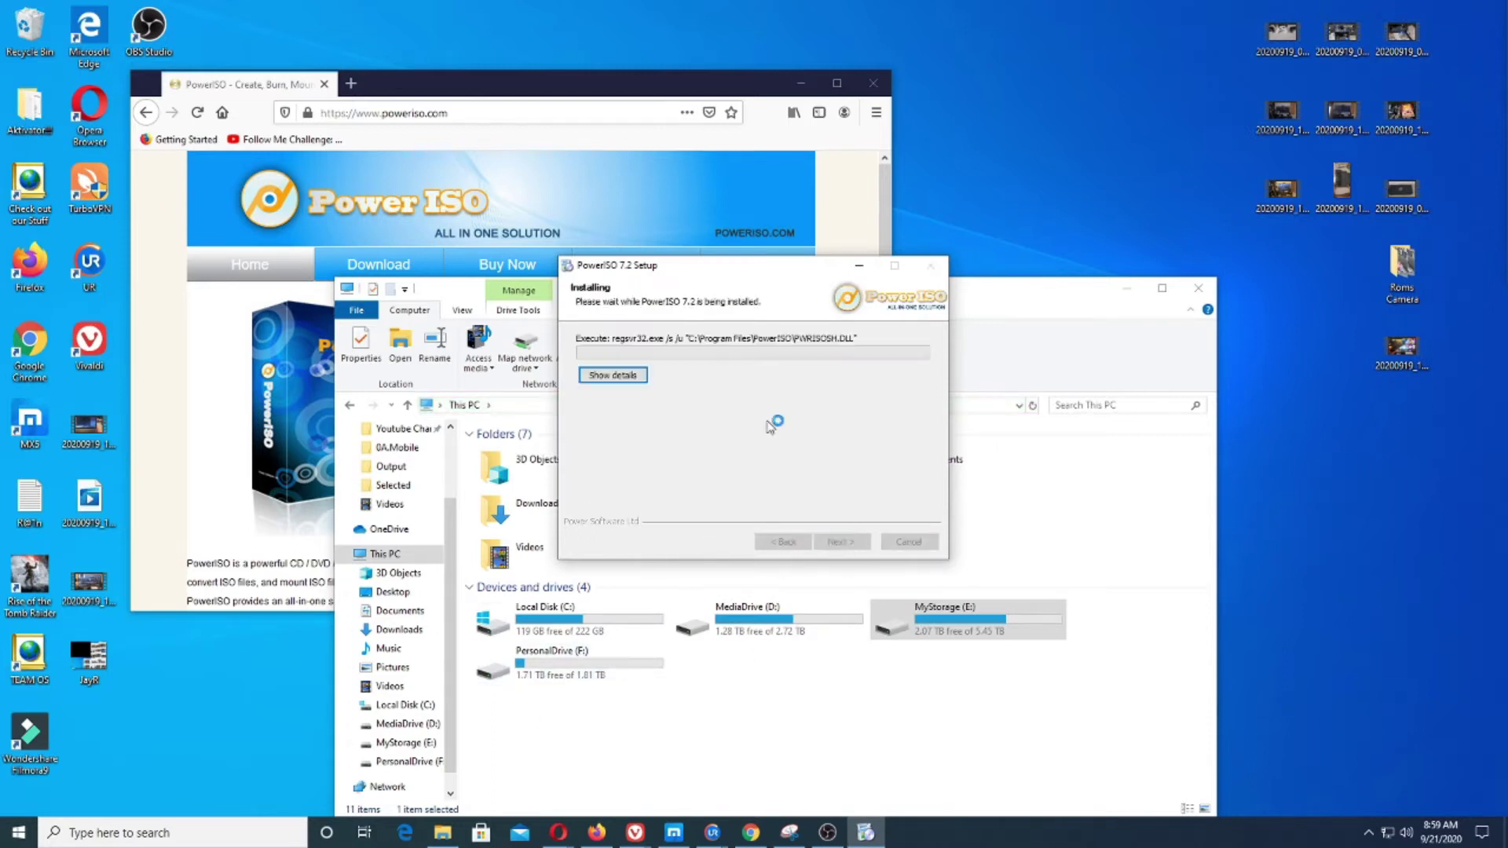
left_click_drag(757, 275, 947, 281)
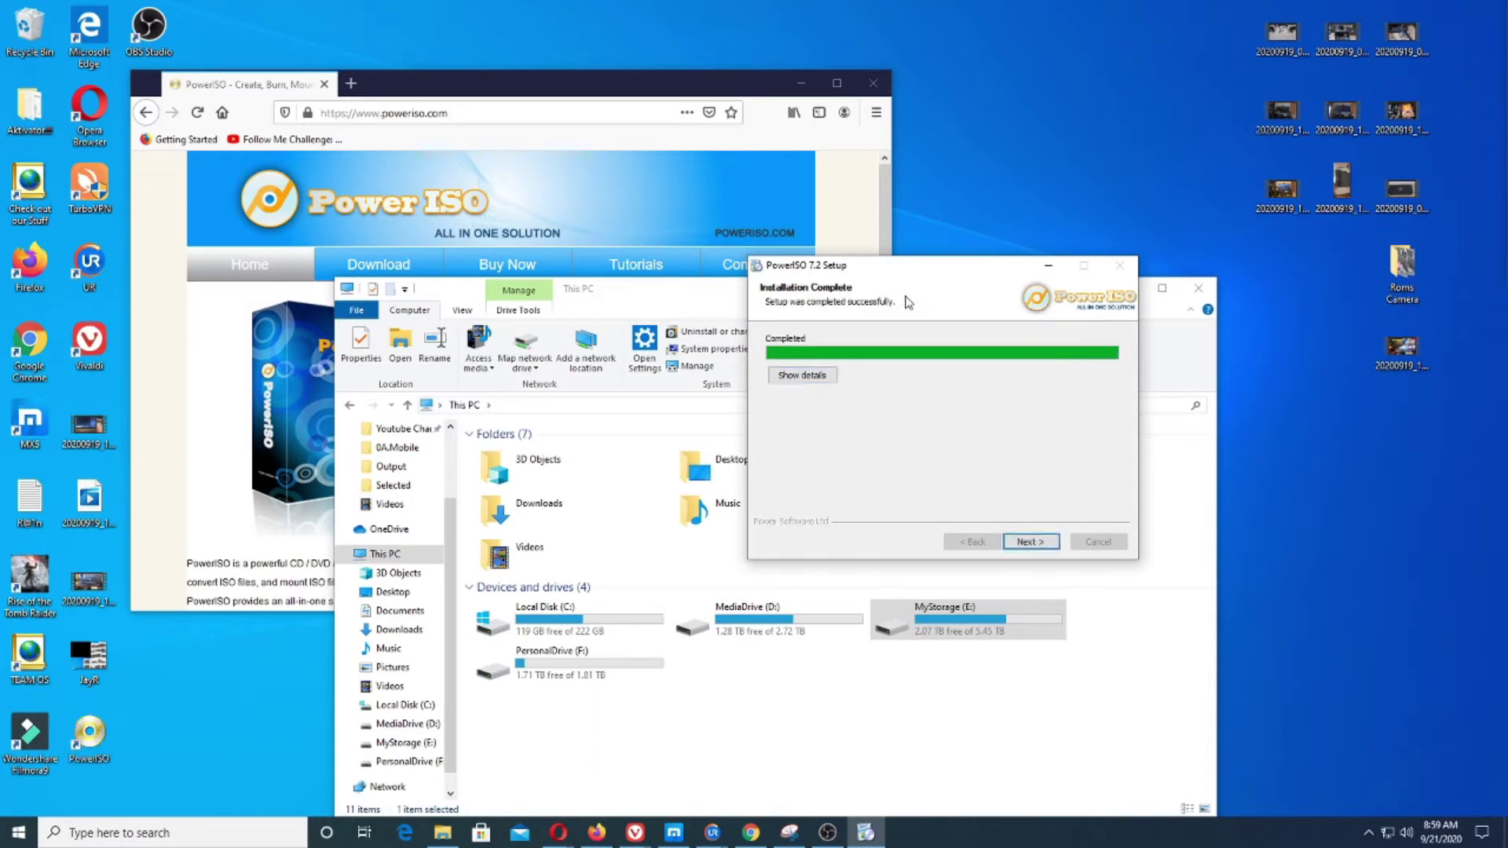
left_click(1023, 542)
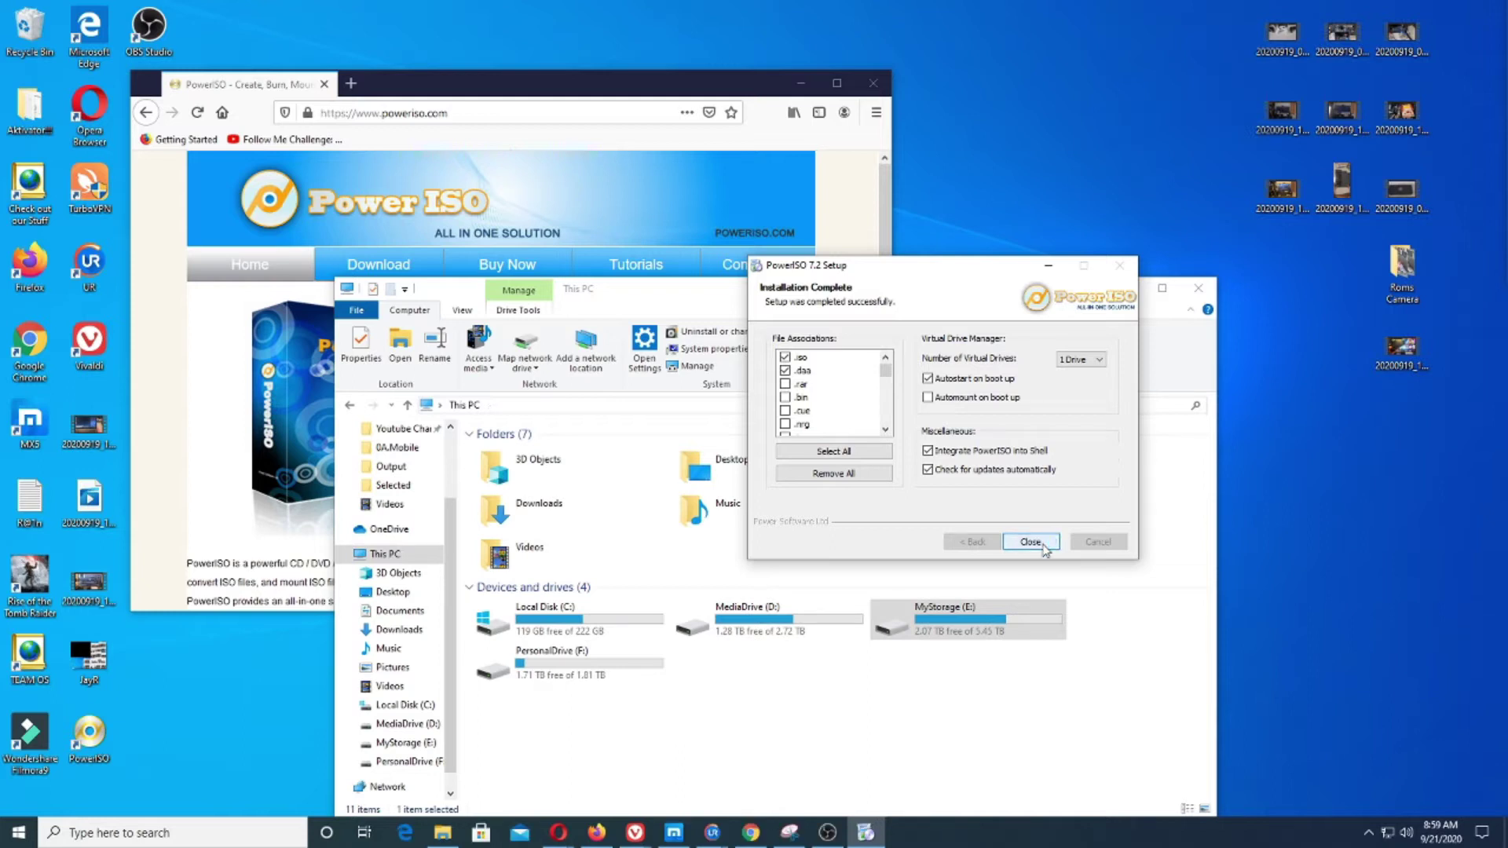
left_click(1046, 550)
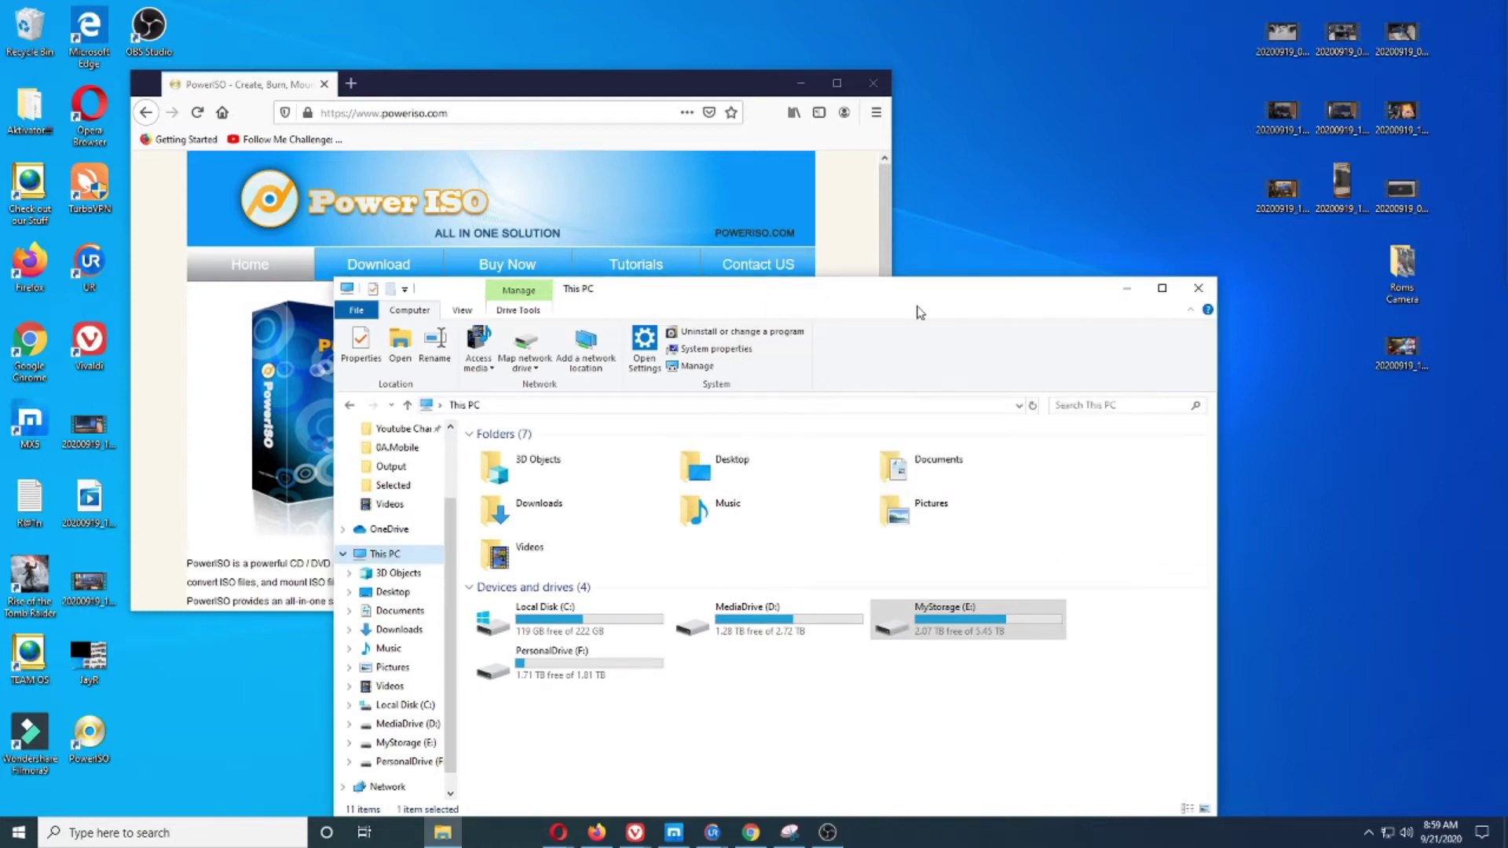
- Close the PowerISO thank-you page and minimize the Edge window
left_click_drag(918, 297, 1054, 248)
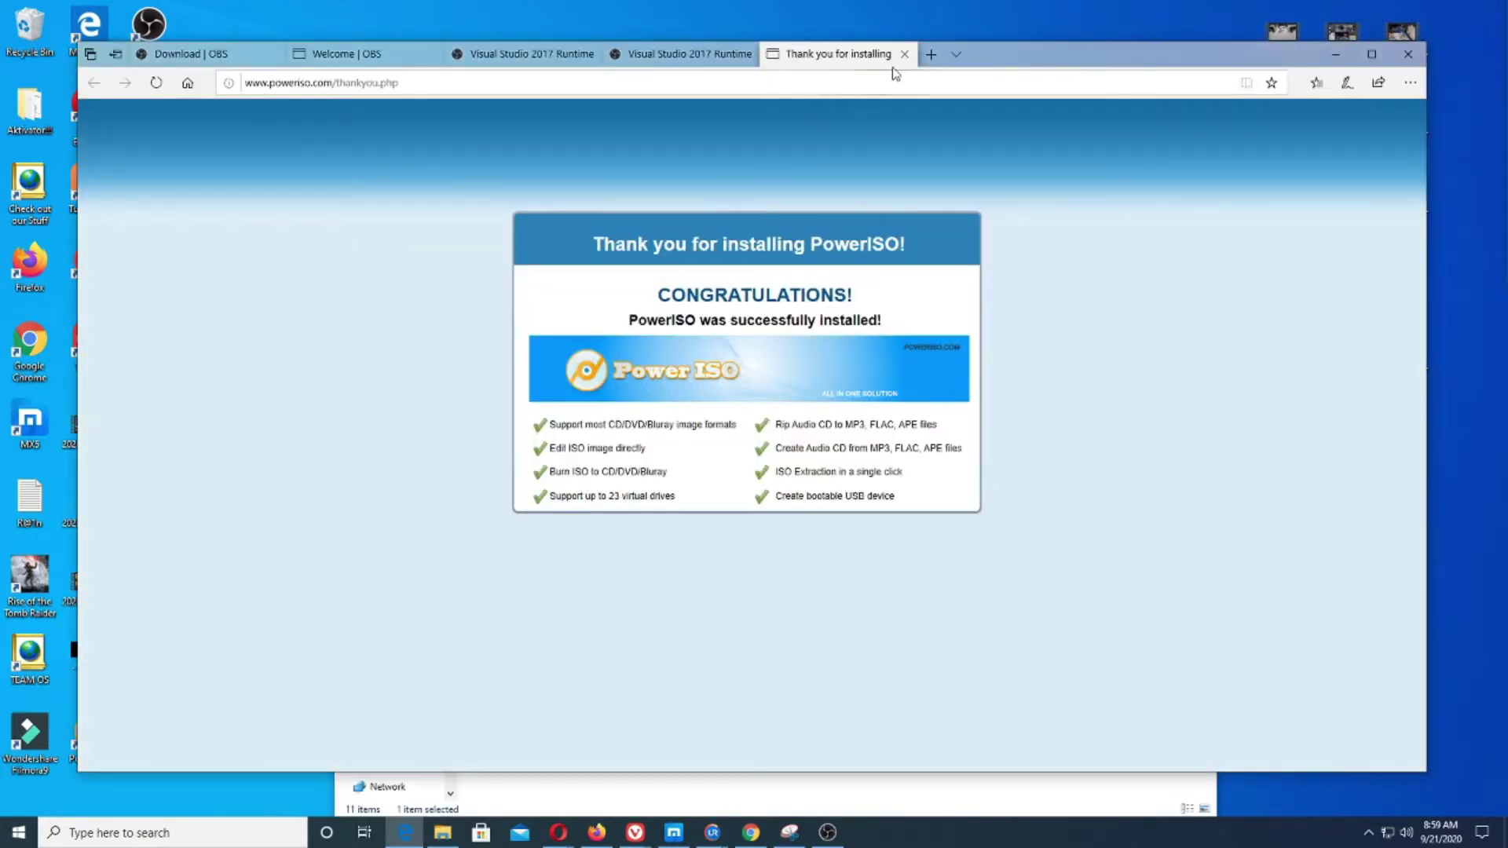
left_click(904, 54)
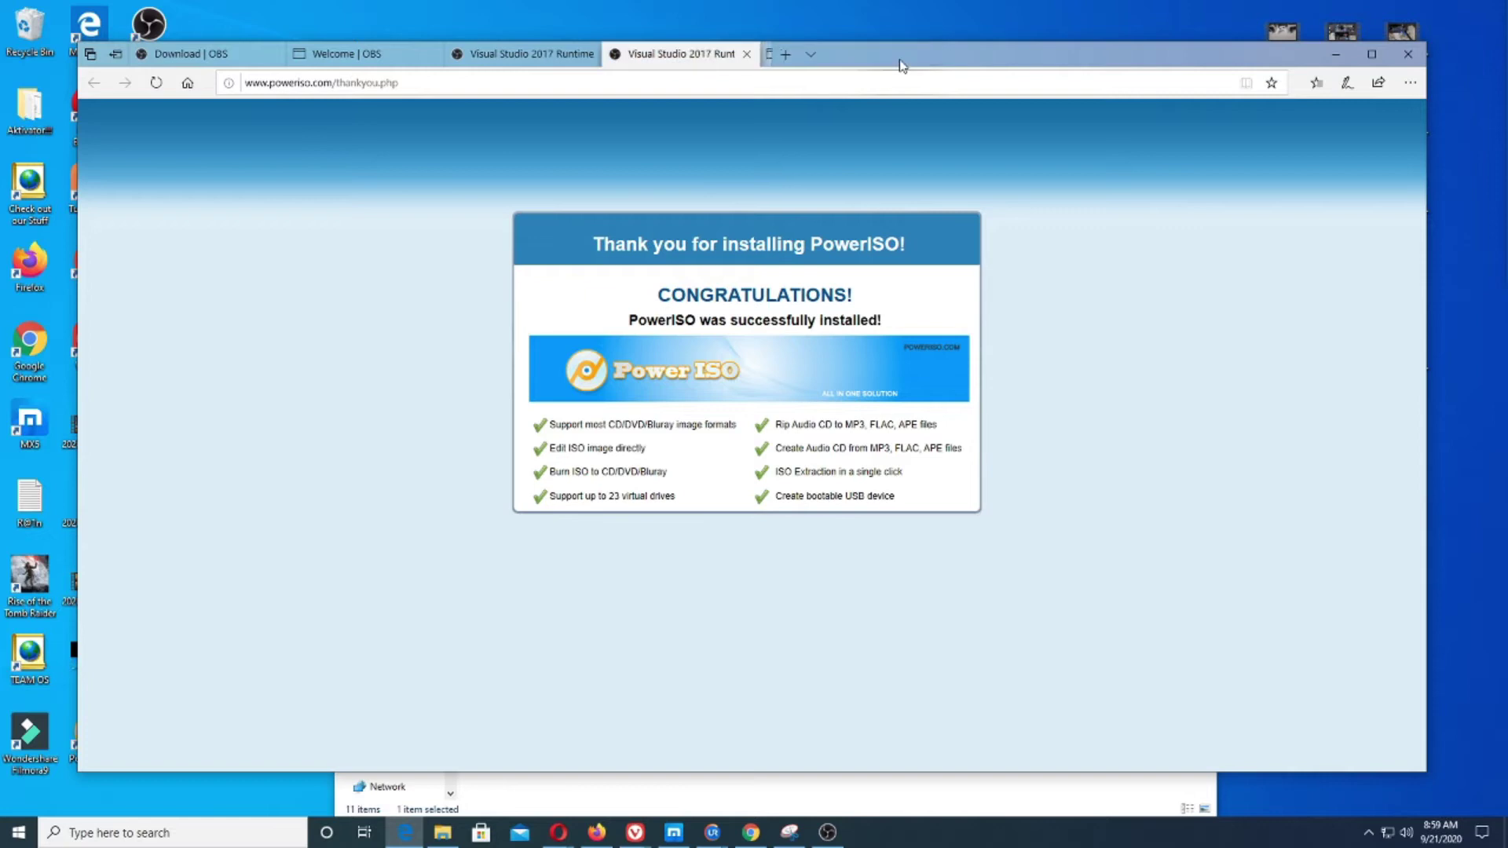
left_click(1335, 54)
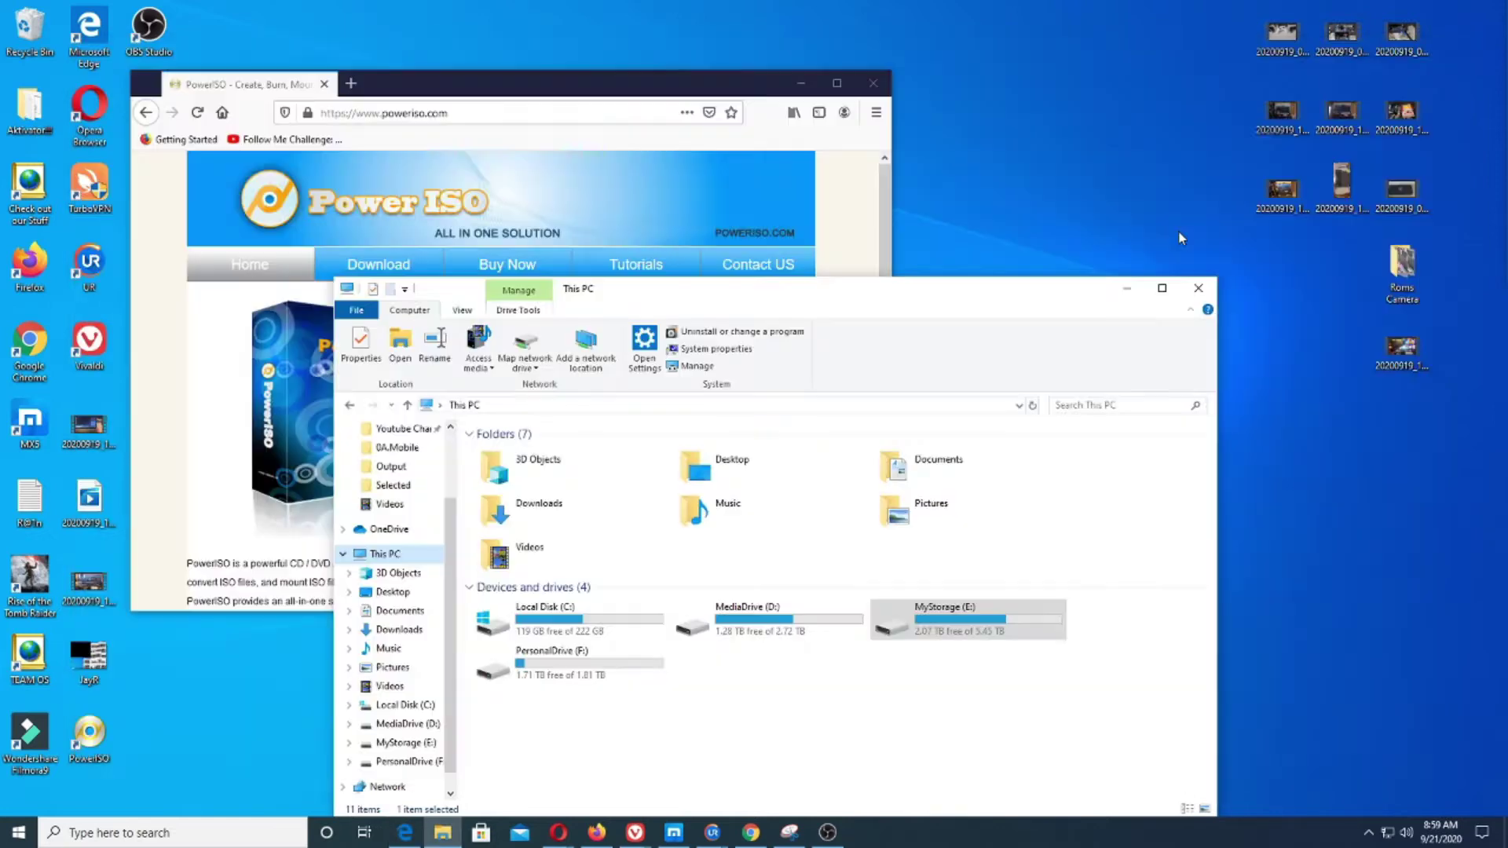
- Minimize the Firefox window and reposition the This PC window so it is fully visible on the desktop
left_click_drag(935, 295, 798, 318)
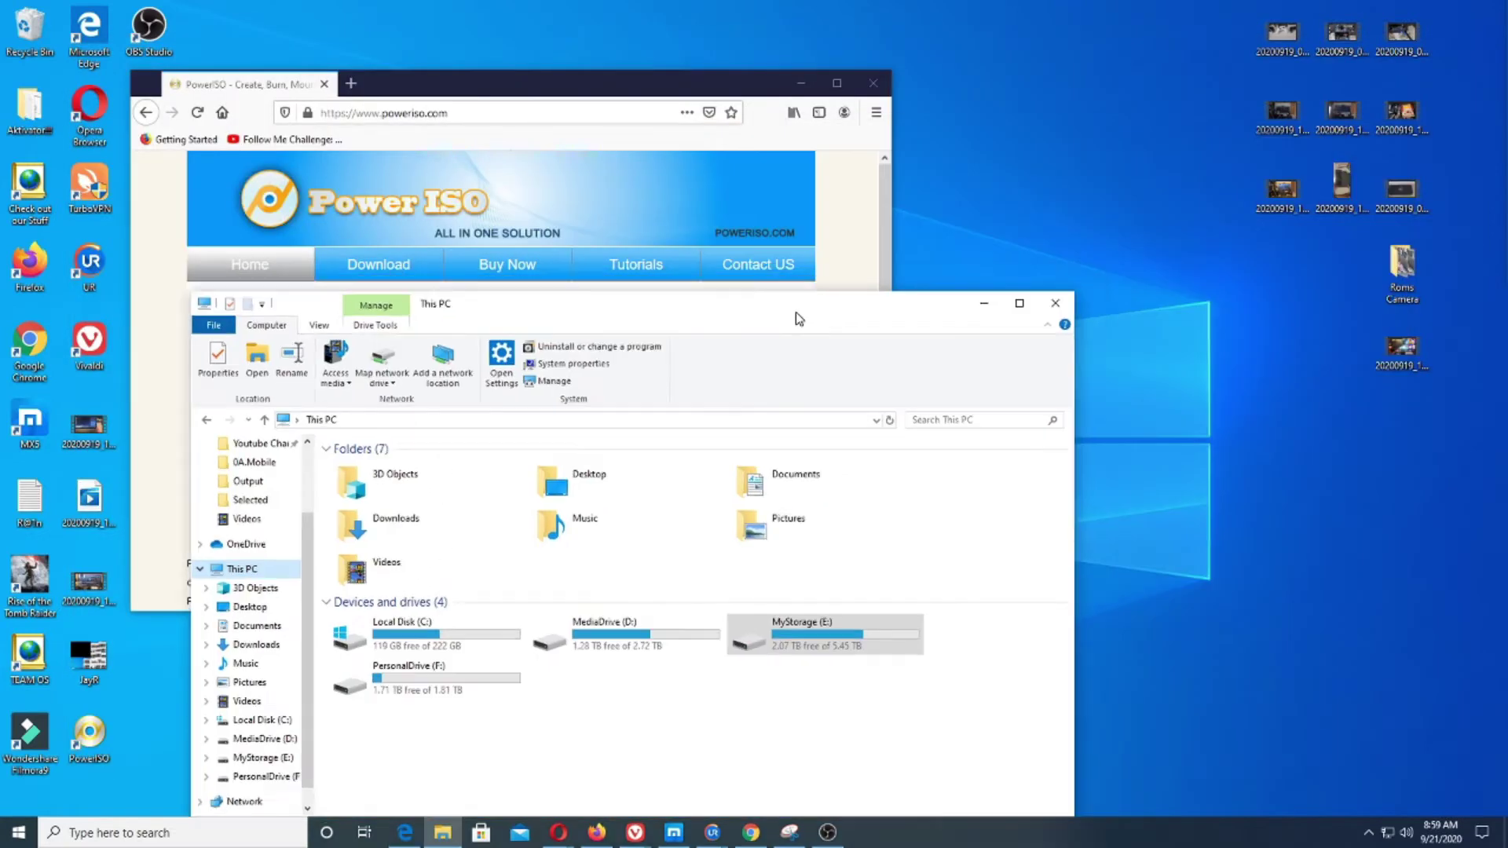
left_click(574, 91)
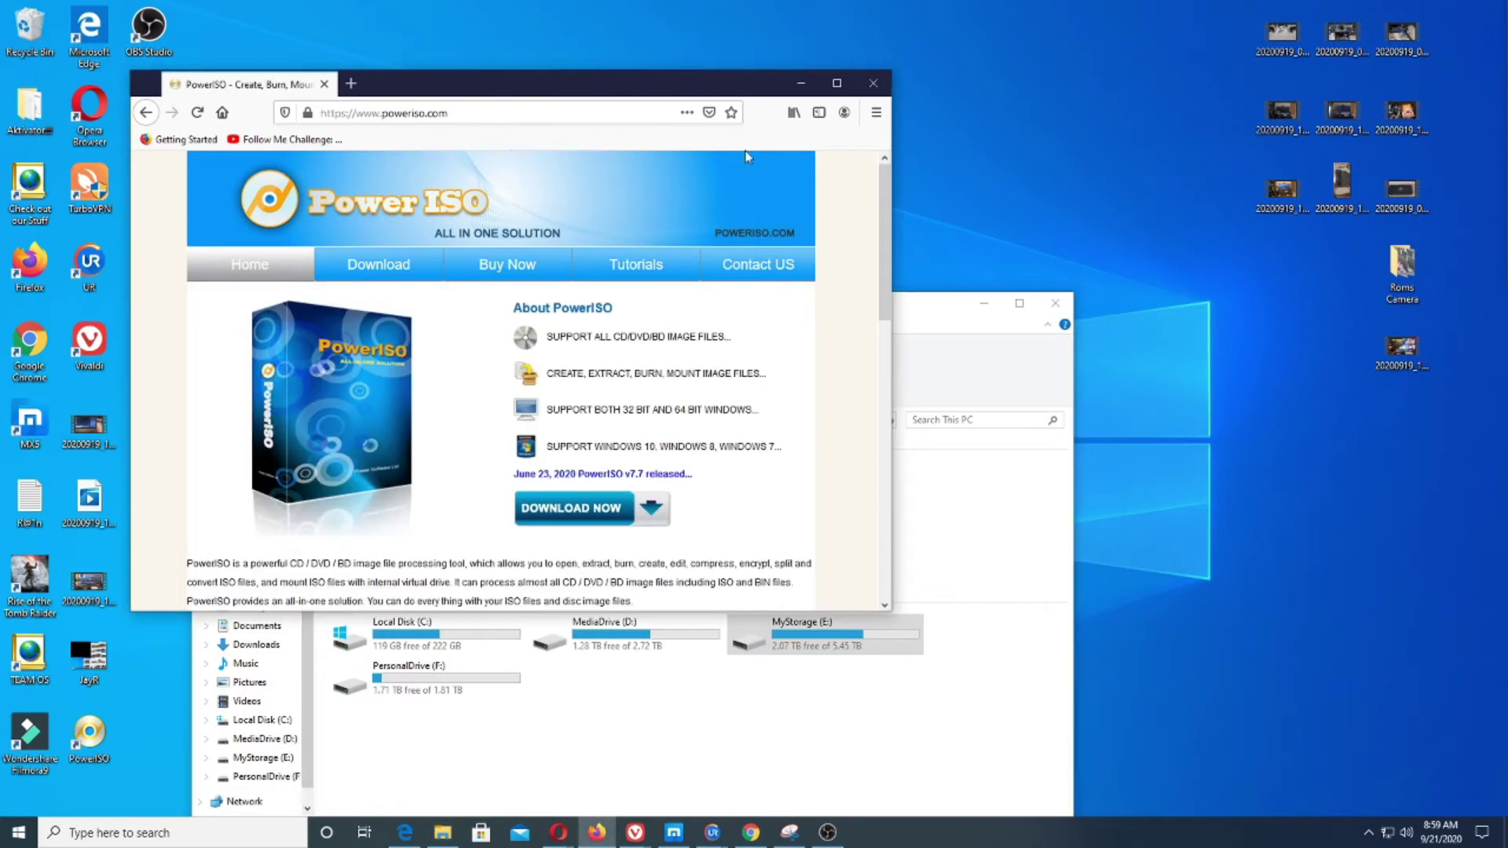
left_click(800, 83)
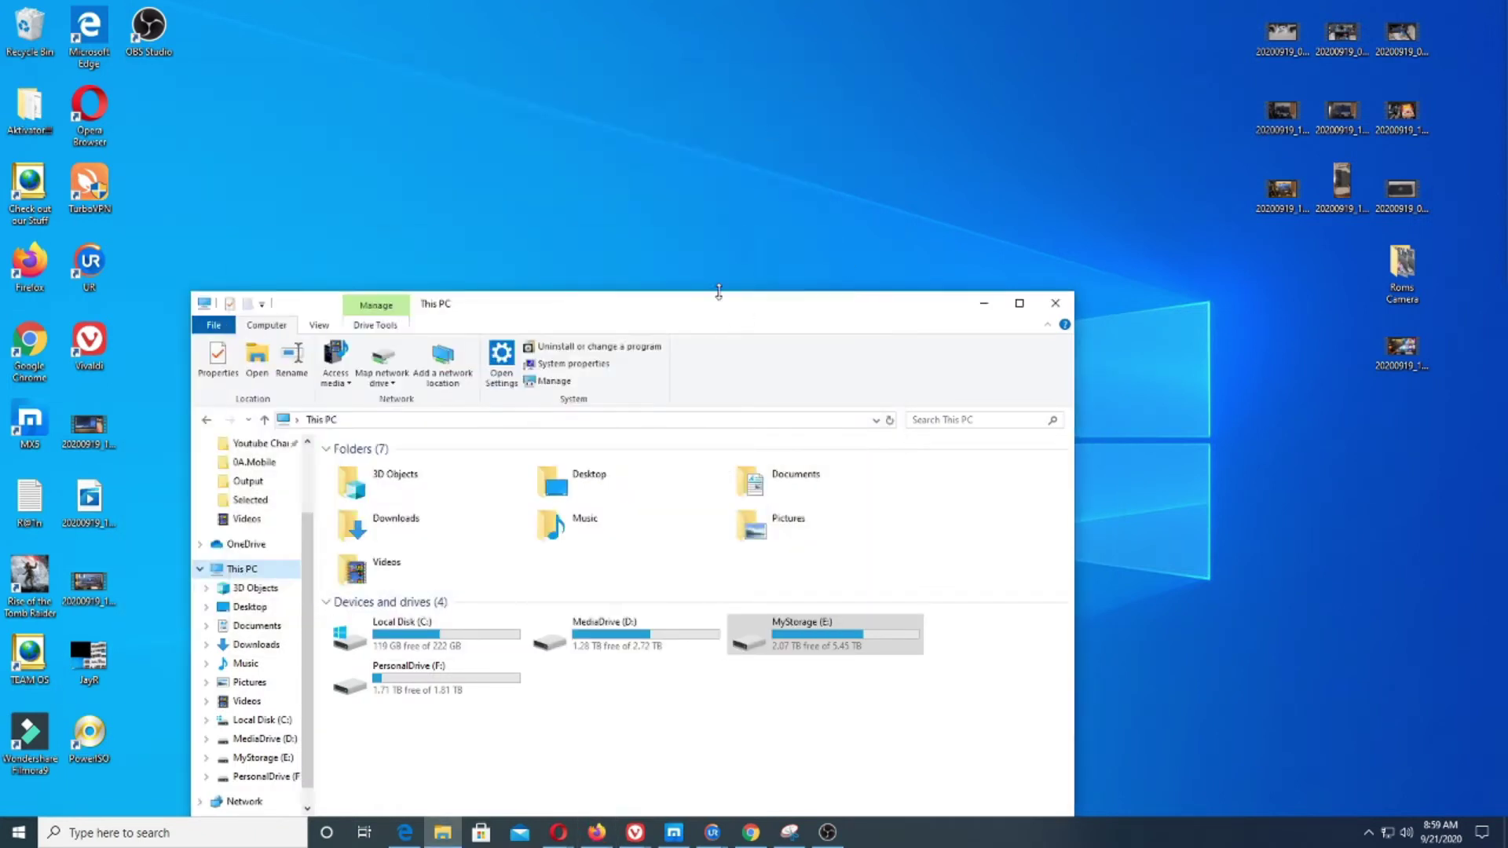
left_click_drag(721, 307, 817, 133)
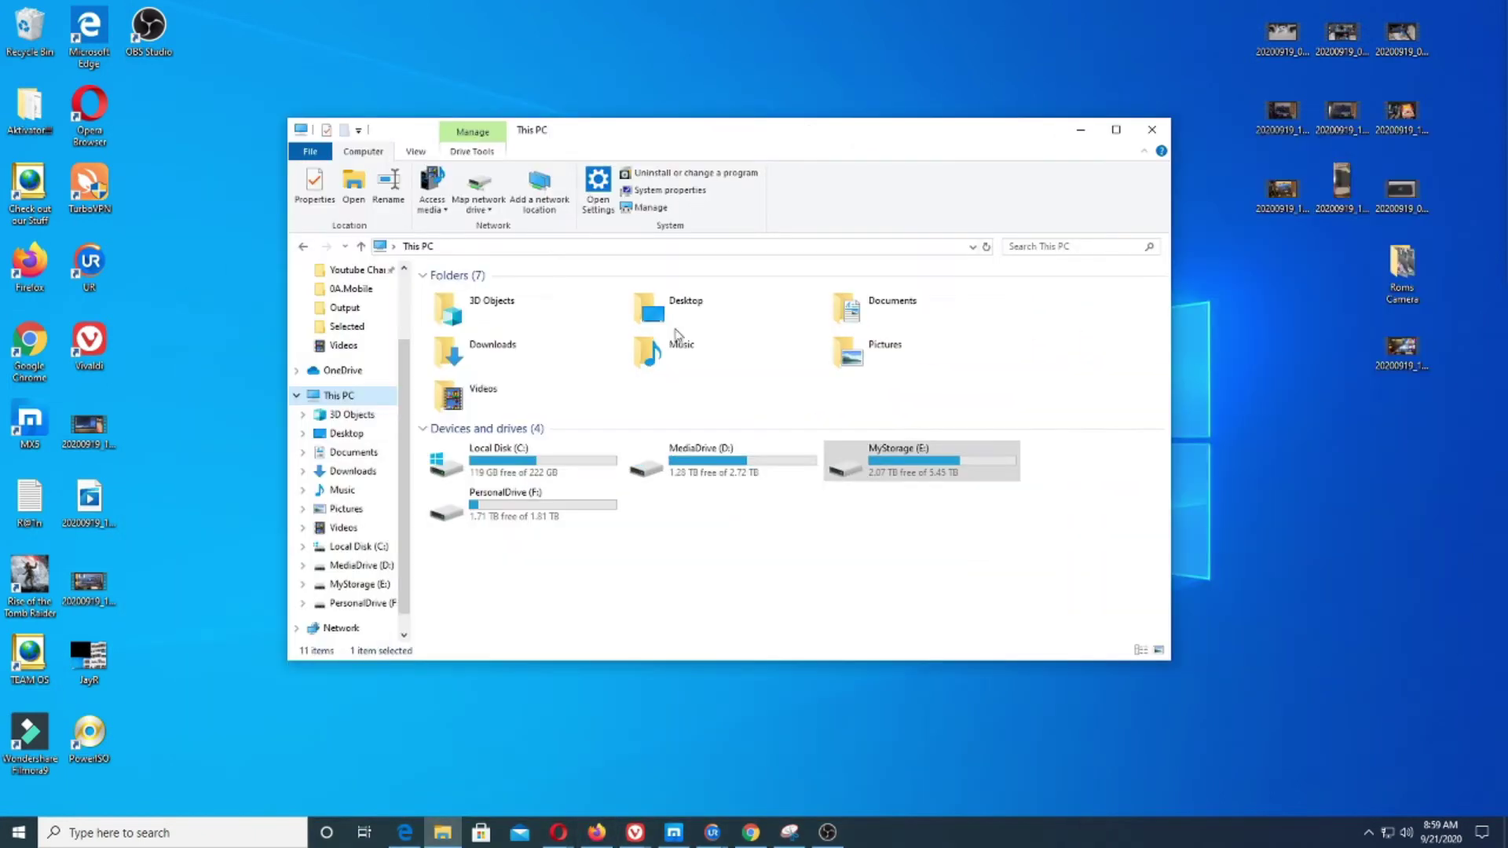
- Launch PowerISO from its desktop shortcut and open the registration dialog from the trial notice
left_click(88, 734)
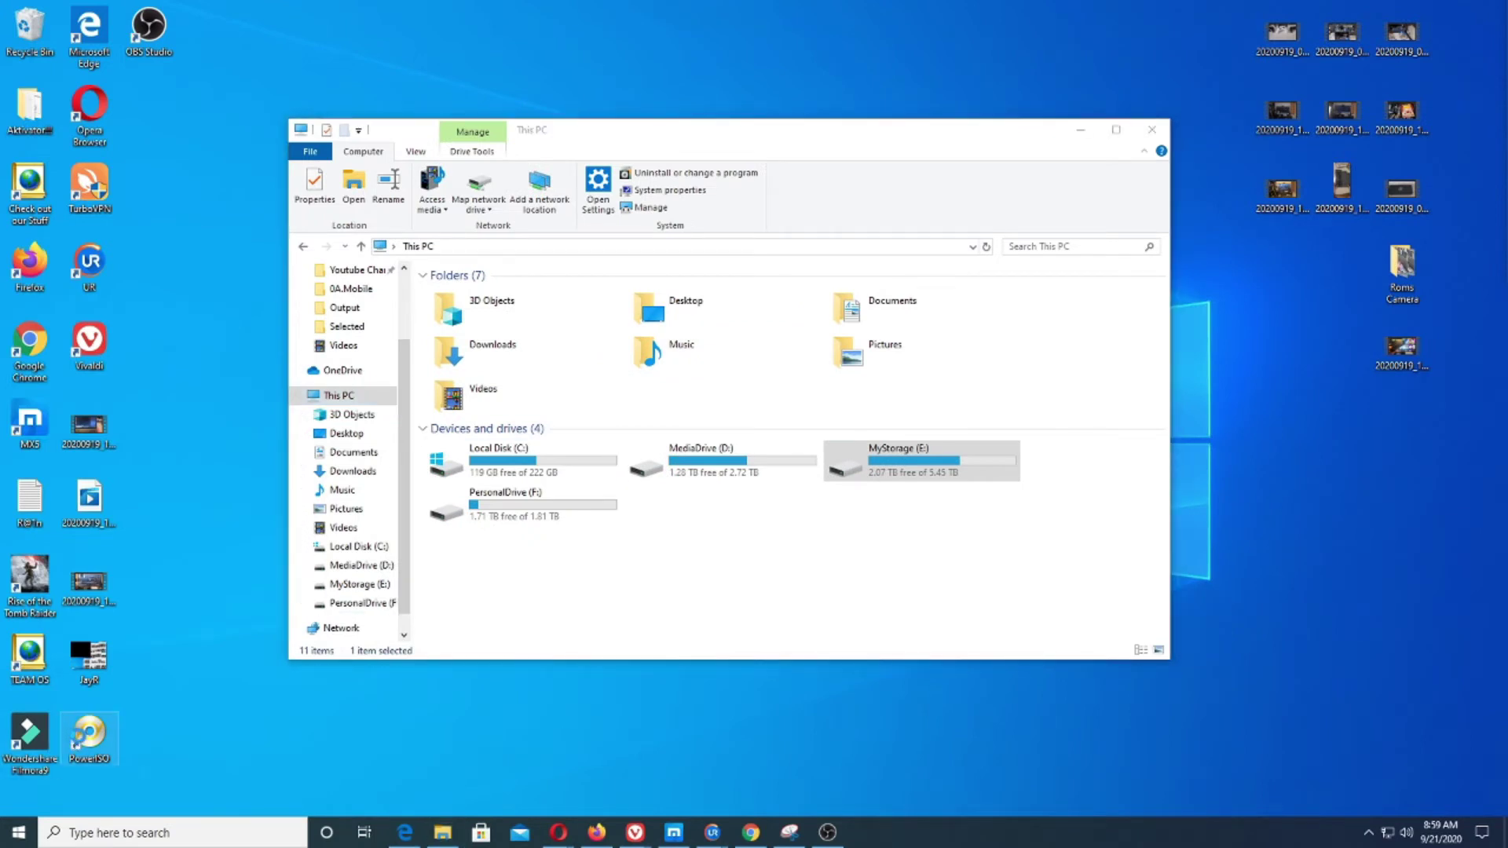
right_click(78, 737)
left_click(100, 754)
left_click(442, 831)
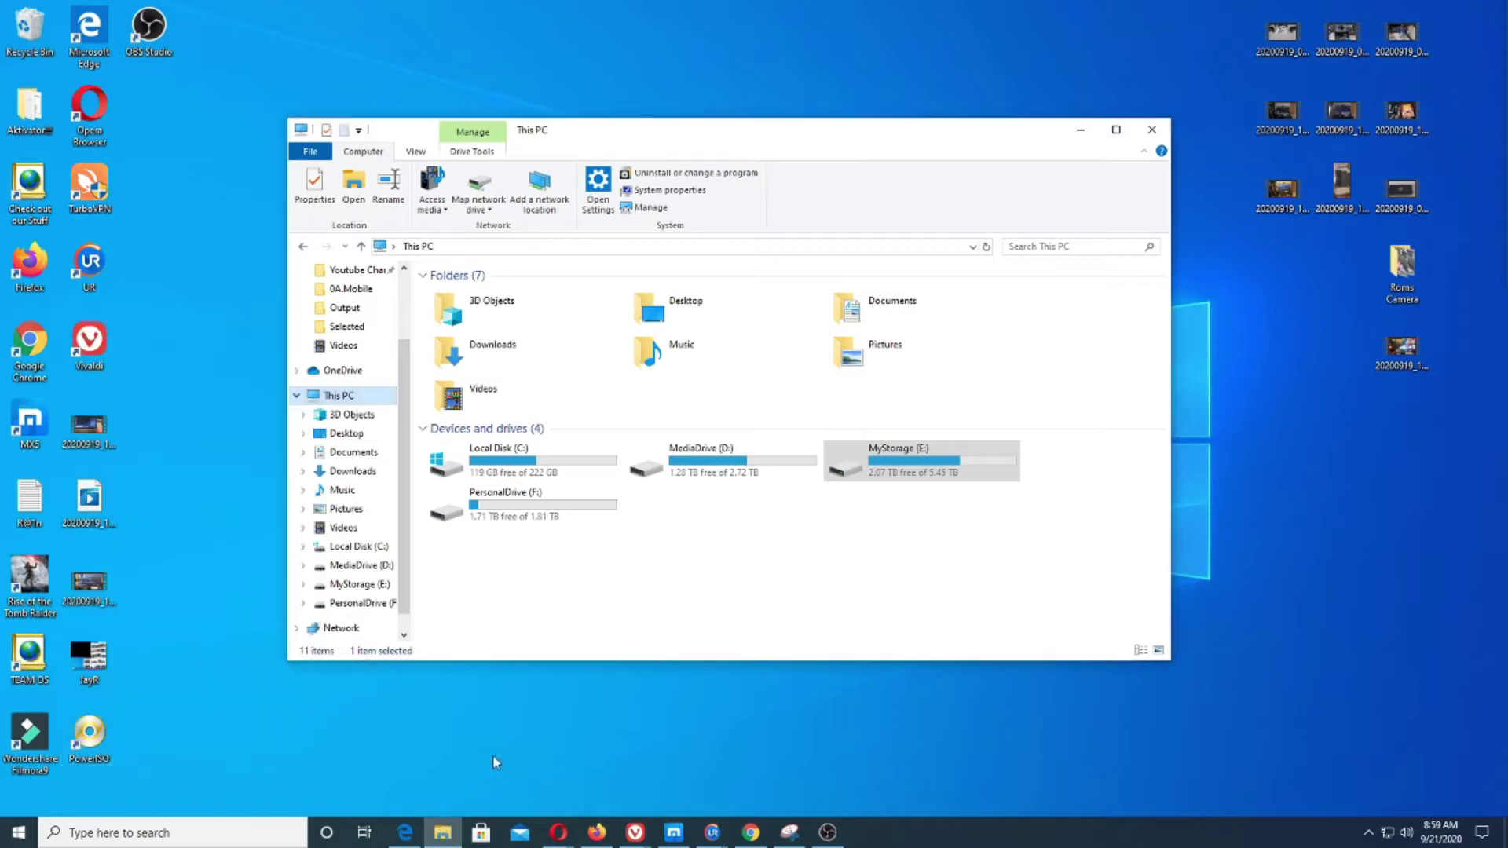
left_click_drag(1030, 136, 1014, 499)
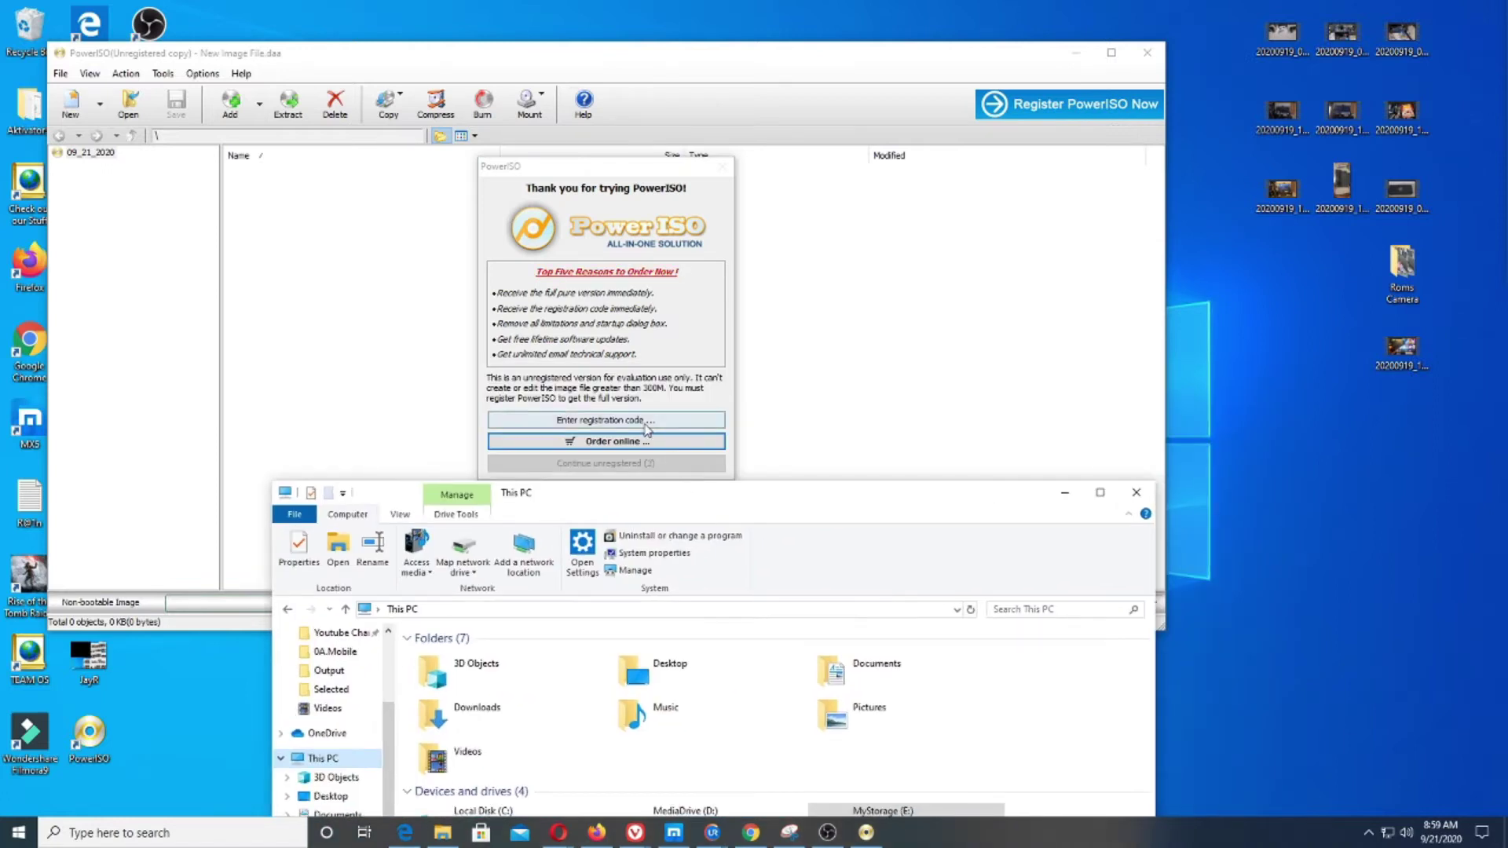
left_click(647, 423)
- Return to the PowerISO 7.2 package folder in File Explorer, placing its window over the registration dialog
left_click(1053, 727)
left_click_drag(727, 495, 924, 283)
left_click(485, 397)
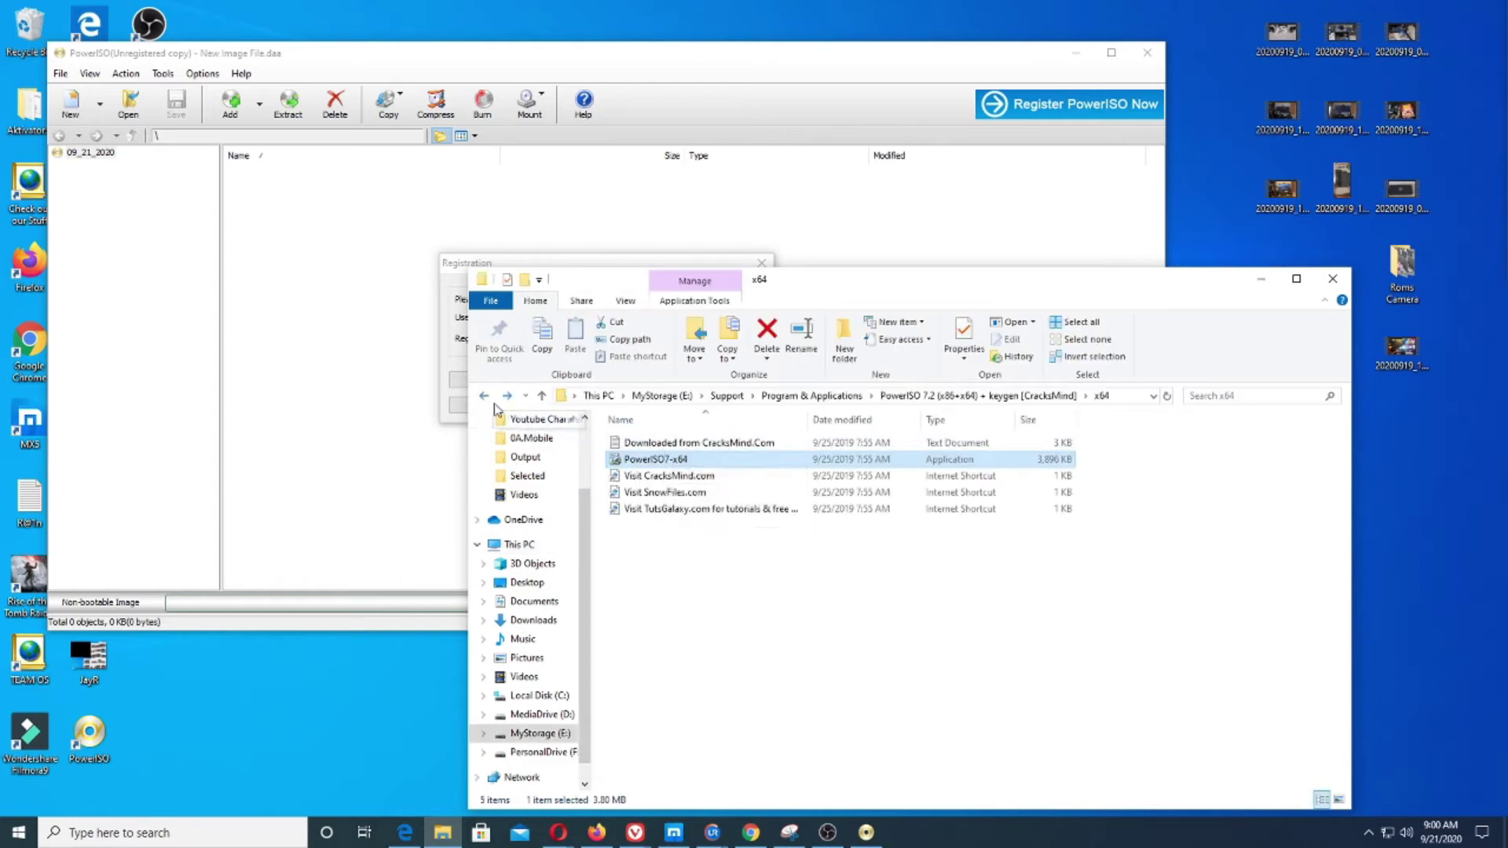
left_click(485, 396)
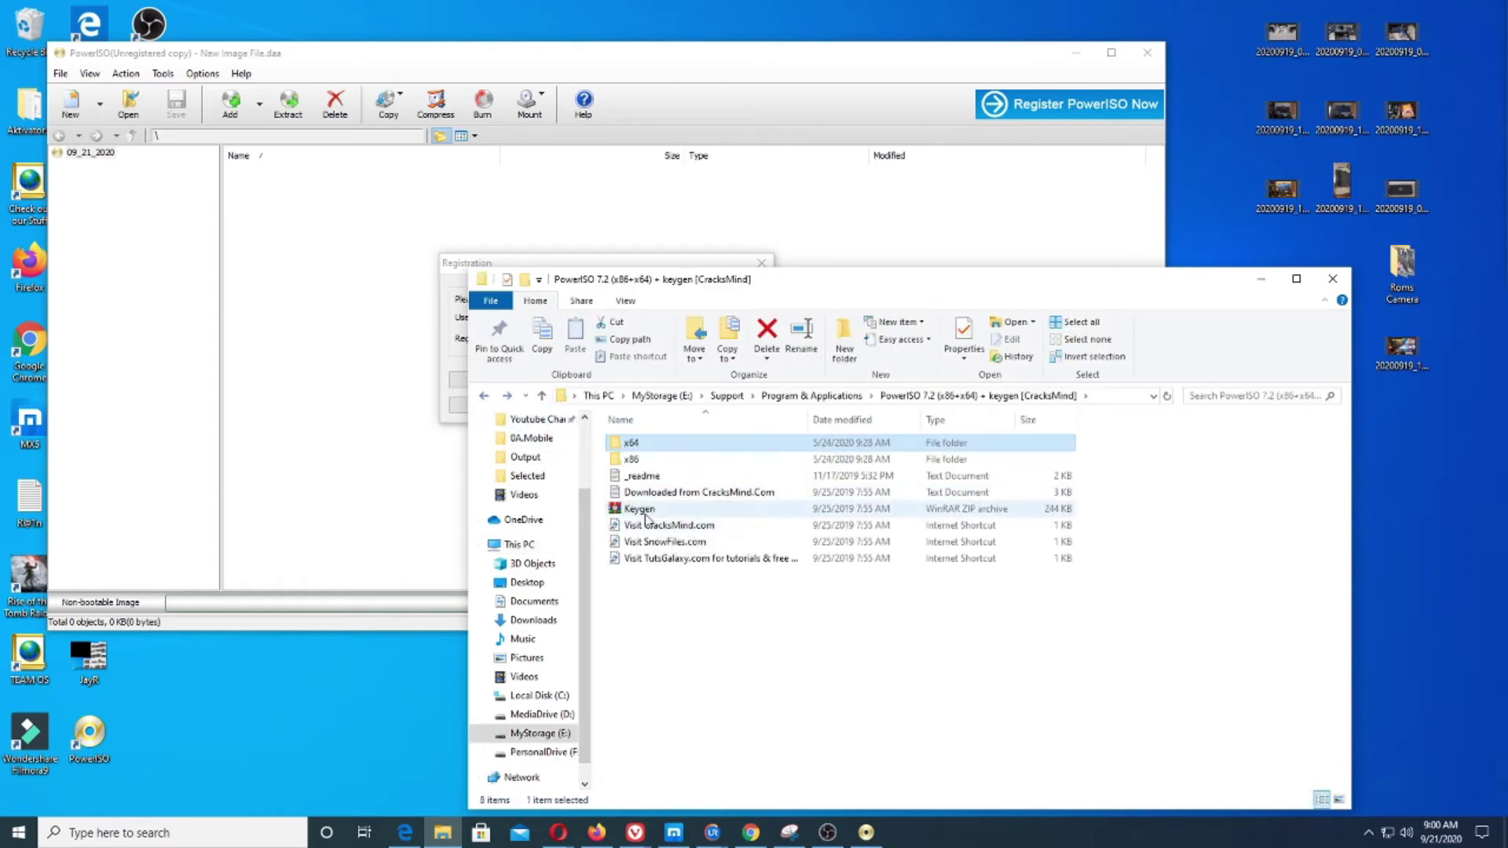
- Extract the Keygen archive into the current folder and select the extracted PowerISO_Keygen application
left_click(646, 511)
right_click(639, 511)
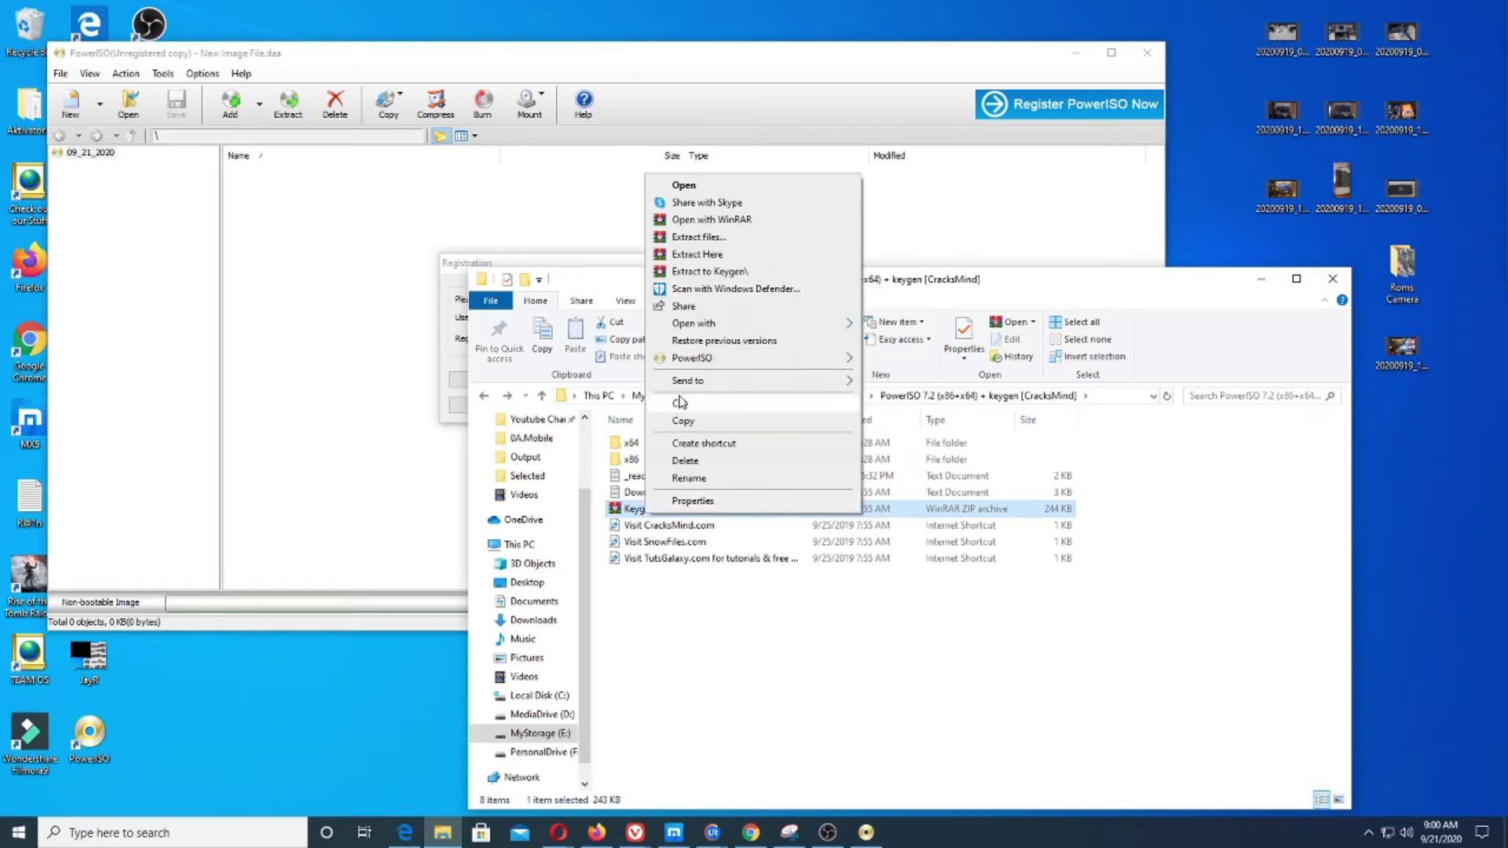
left_click(727, 263)
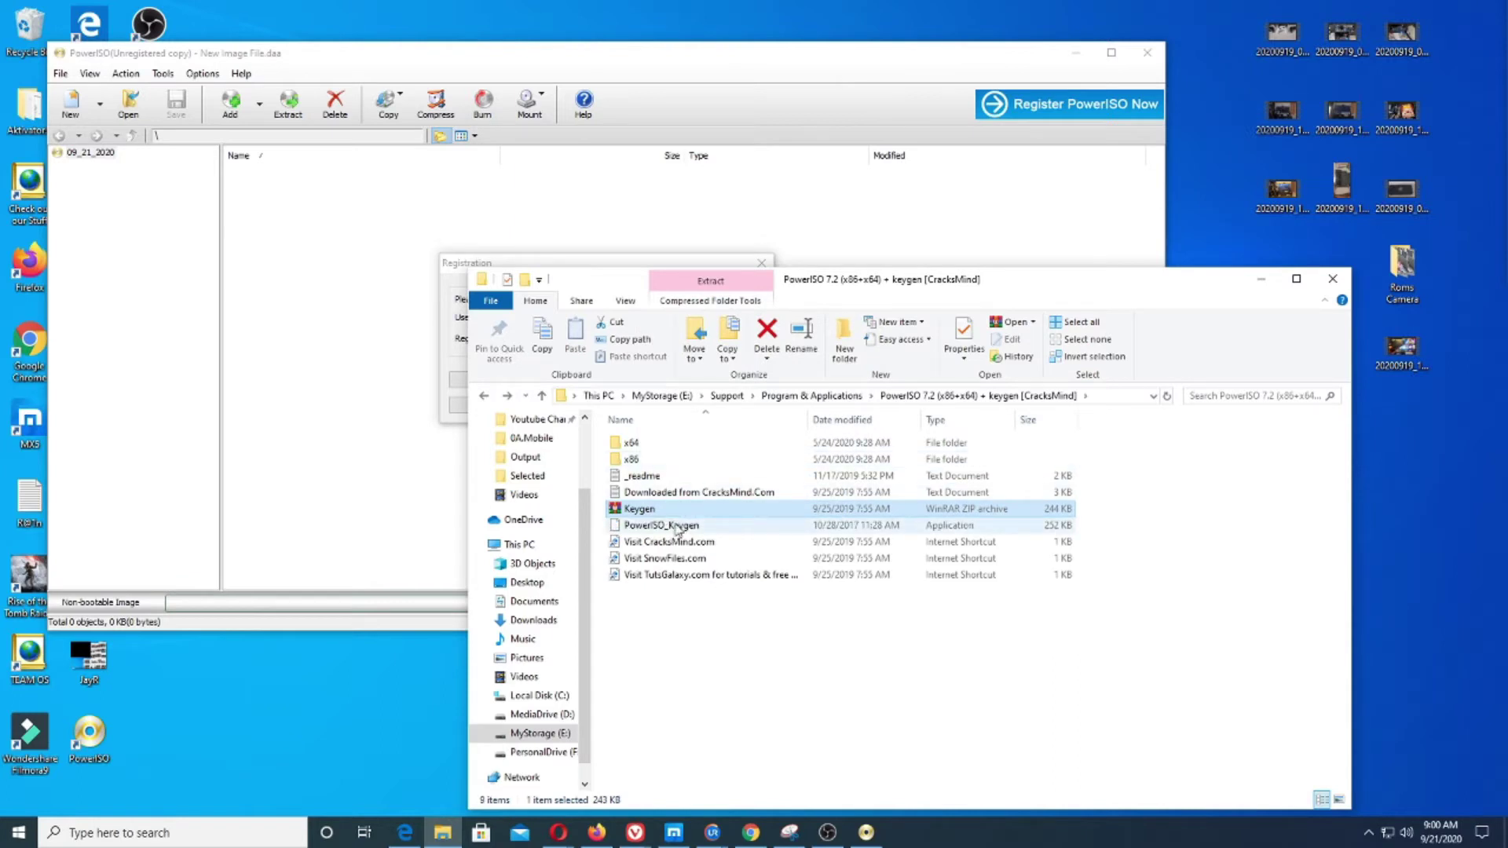
left_click(669, 526)
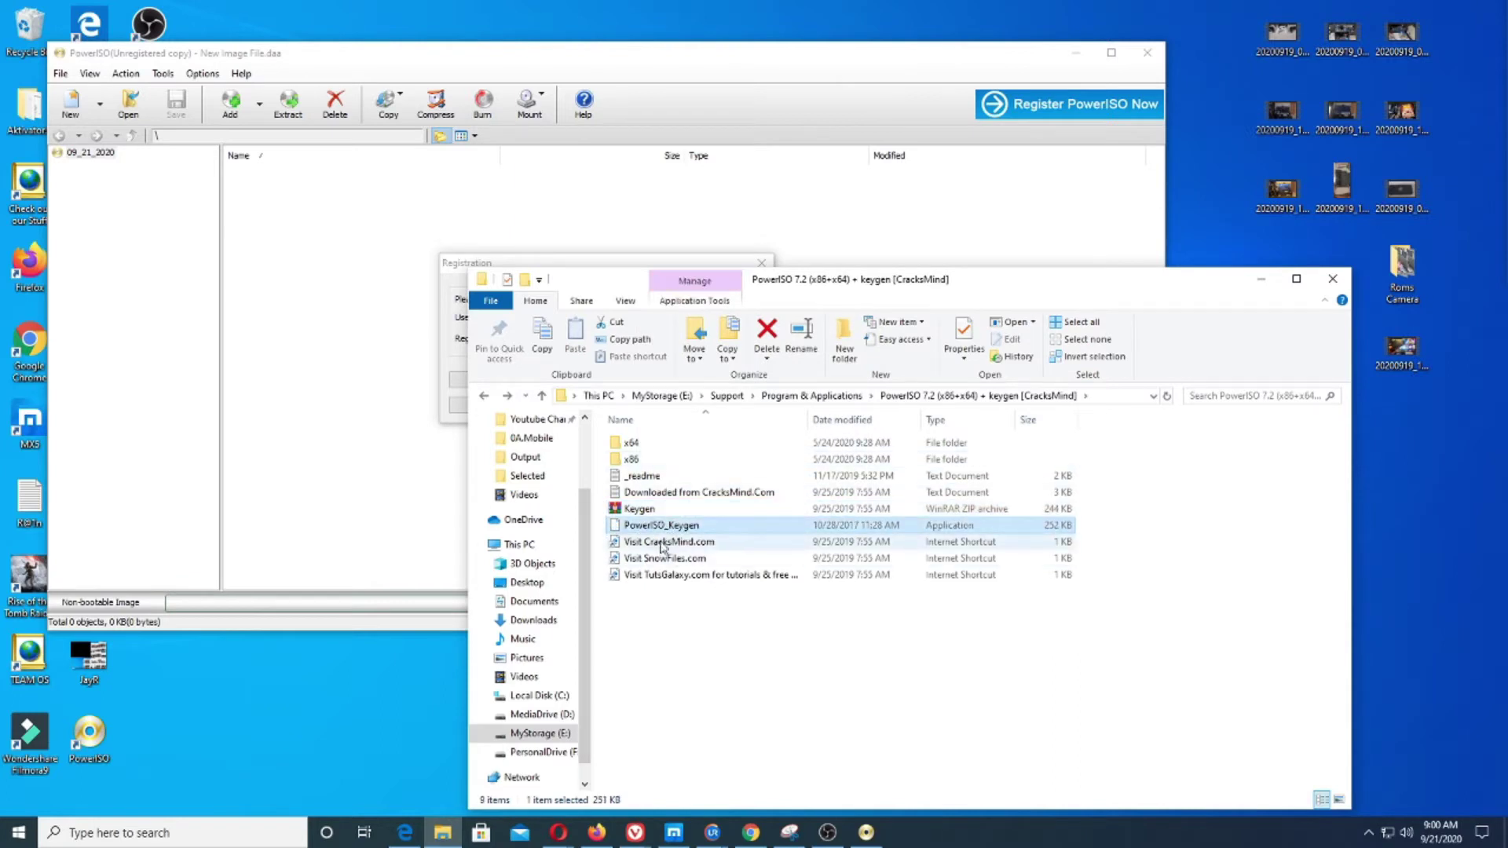
left_click_drag(793, 283, 534, 262)
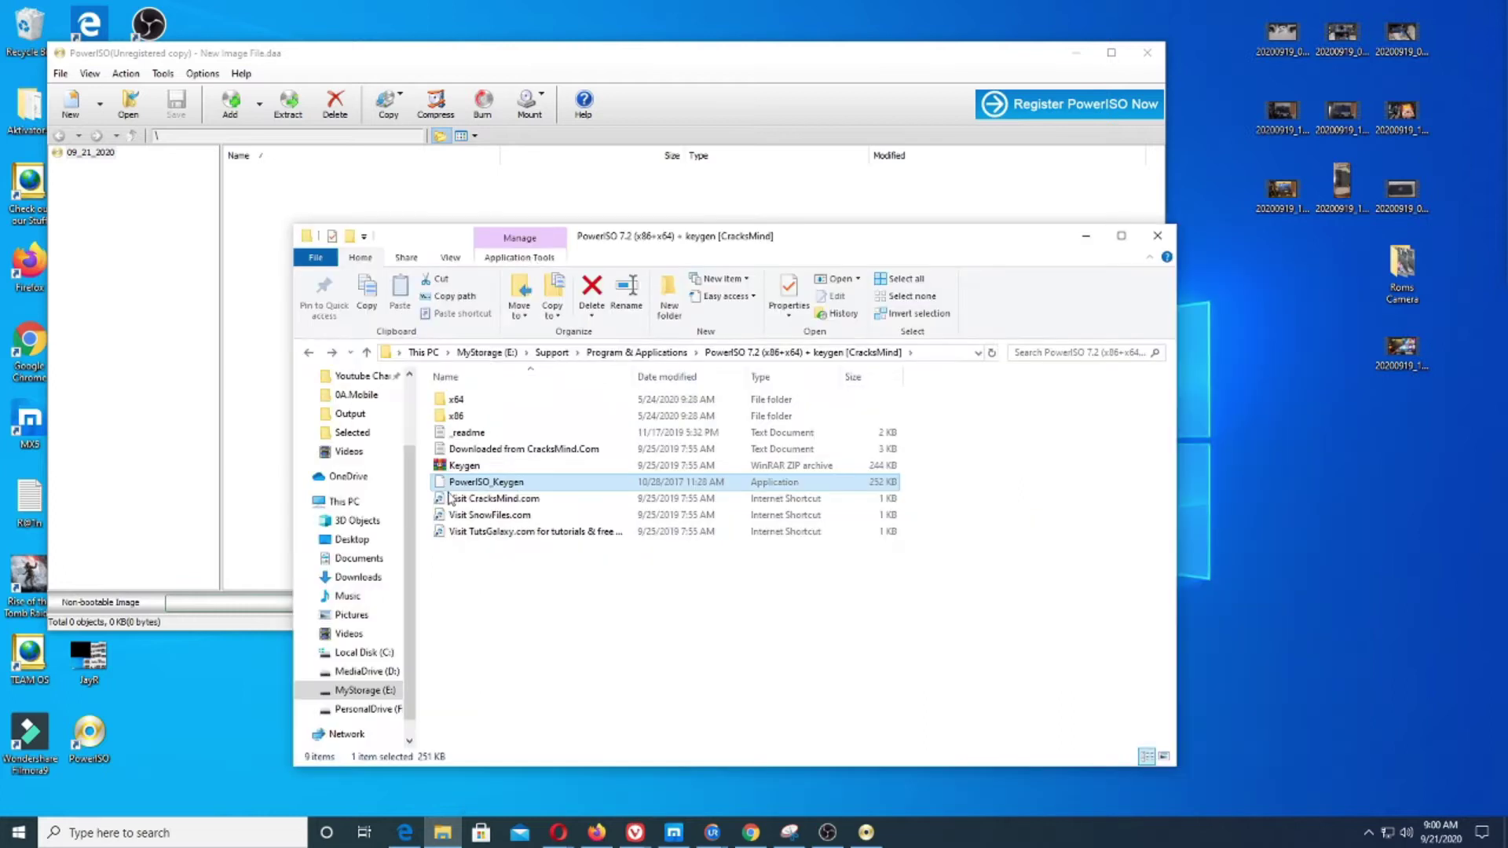
- Check the hidden tray icons, search for "sec" and open Windows Security beside File Explorer
left_click(1371, 838)
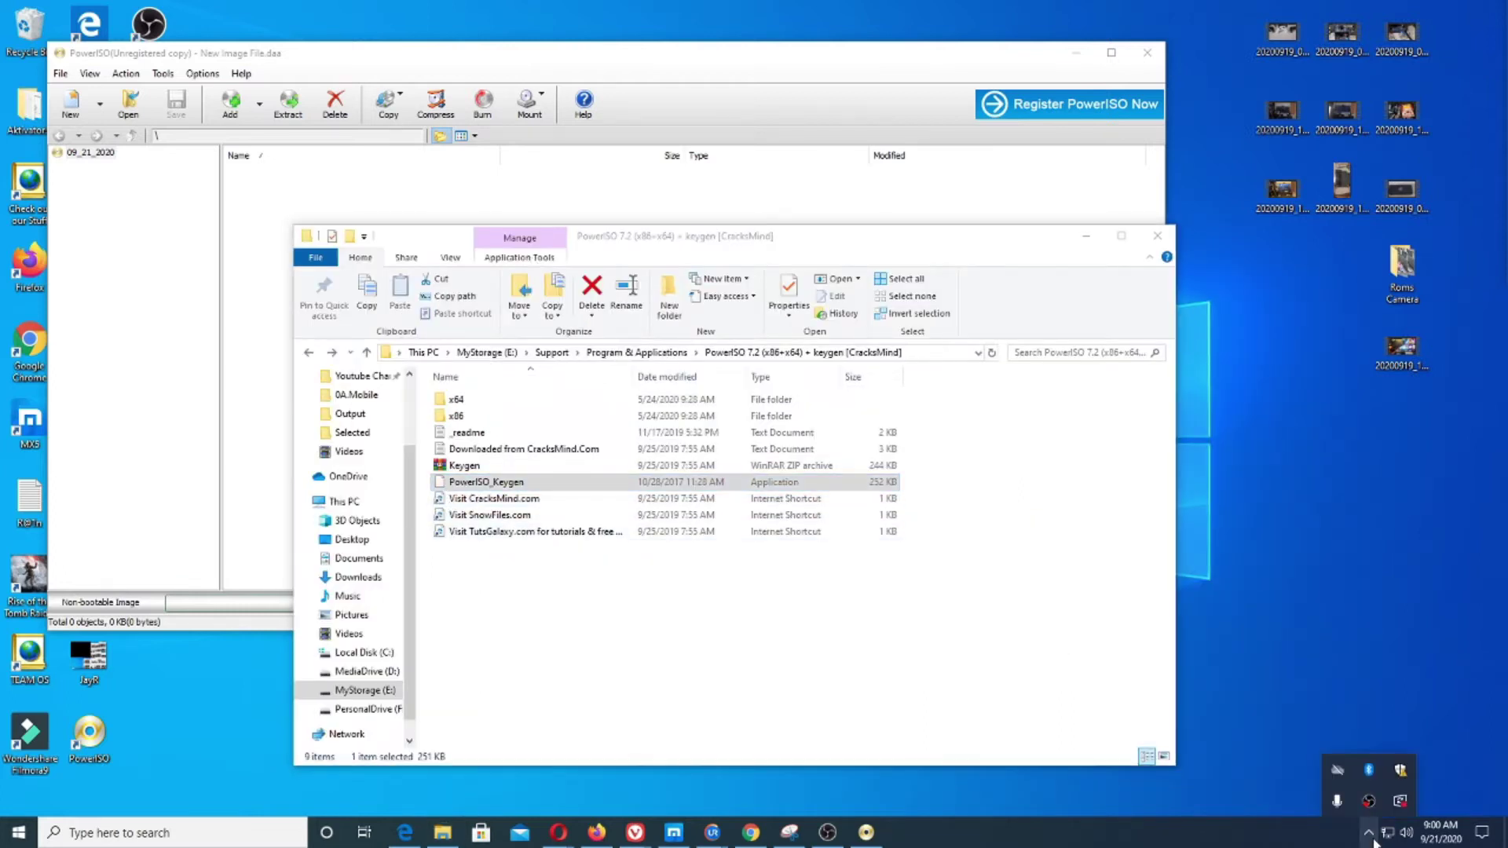
left_click(1368, 834)
key("super")
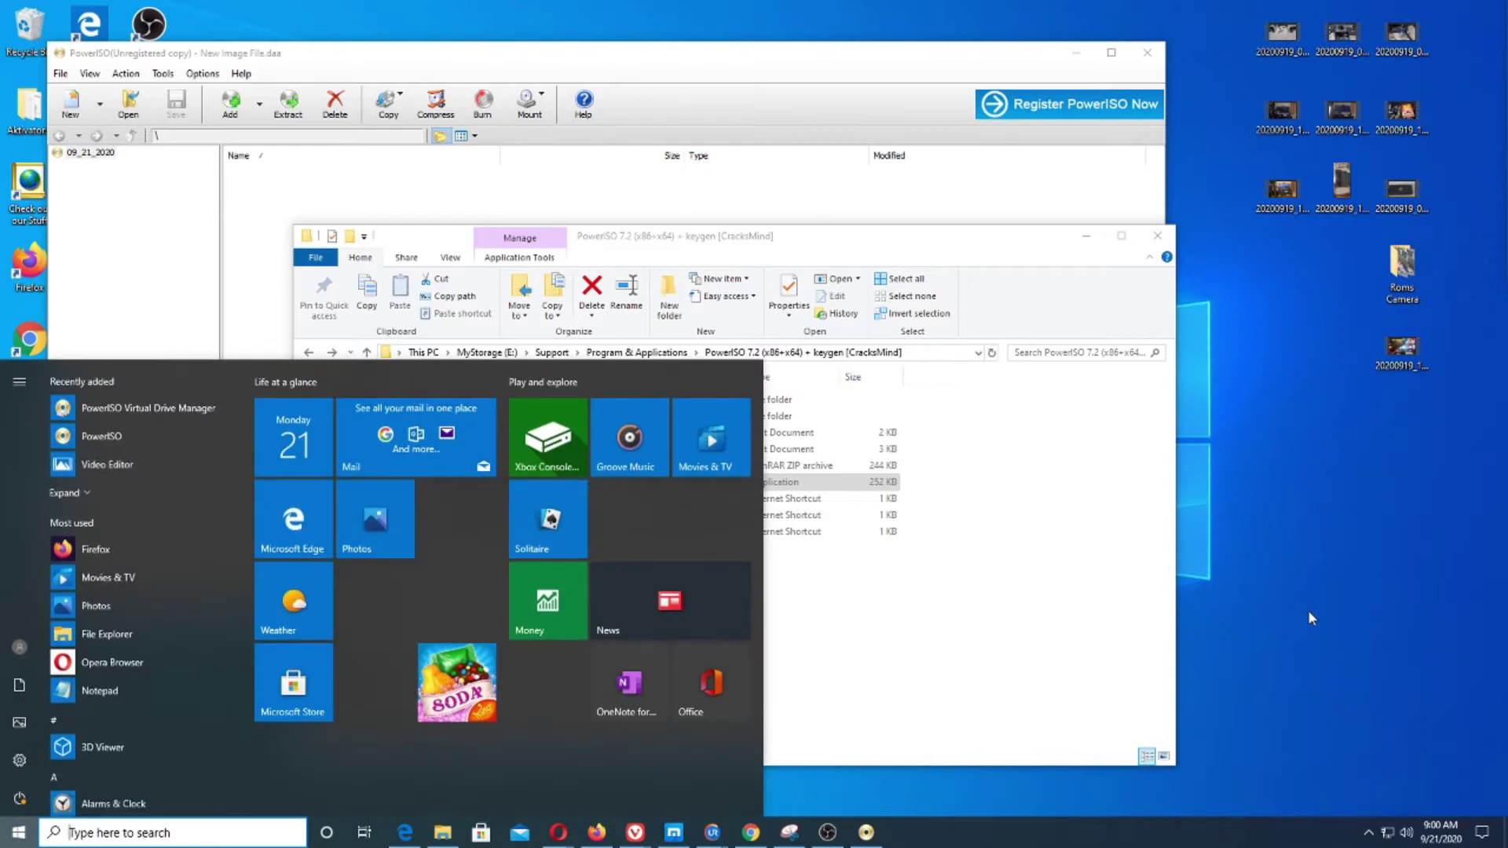
type("sec")
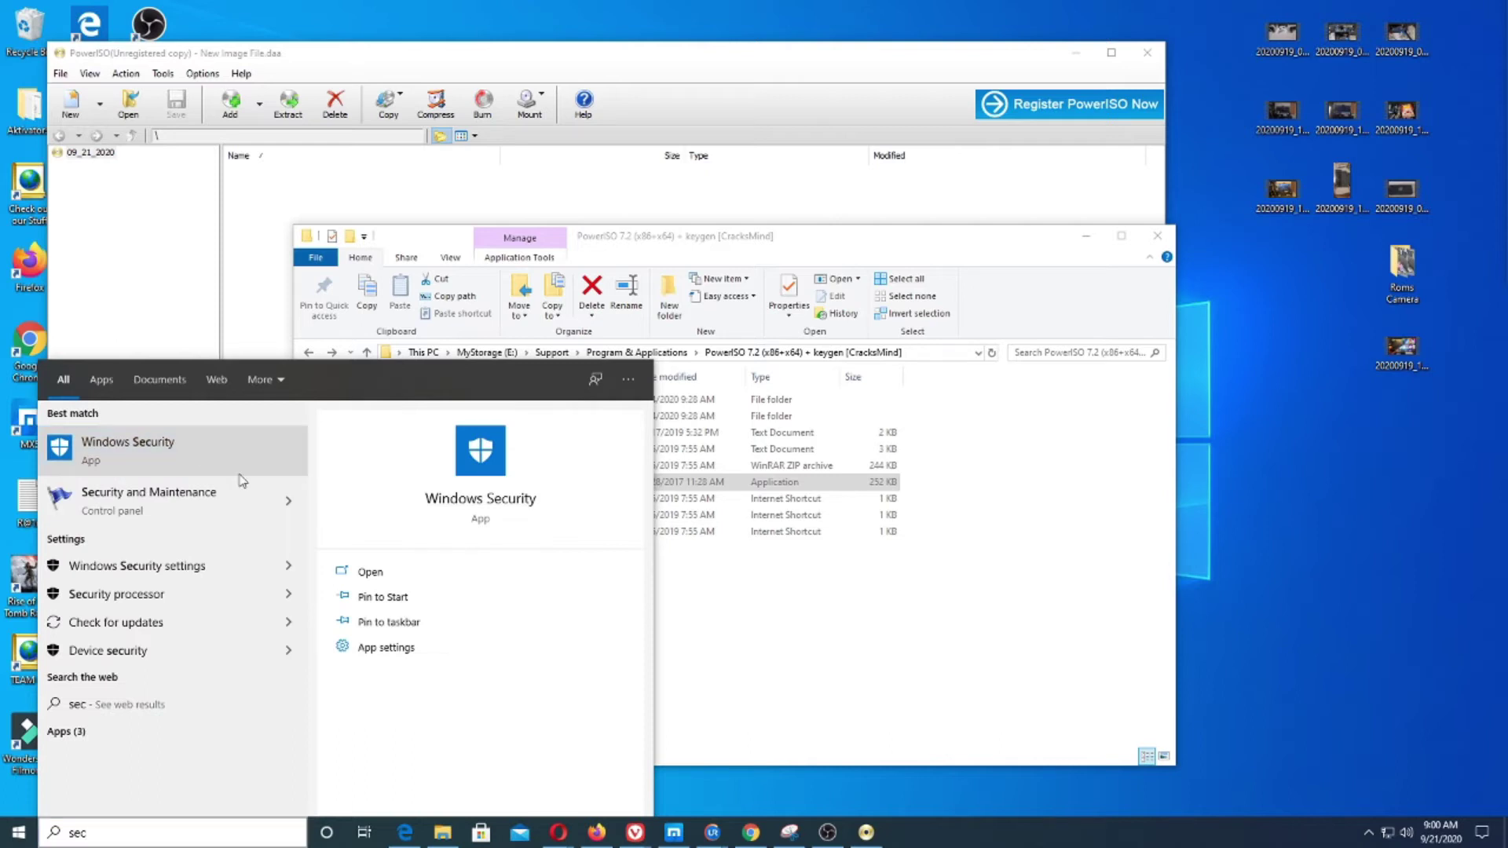
left_click(228, 464)
left_click_drag(421, 61, 852, 101)
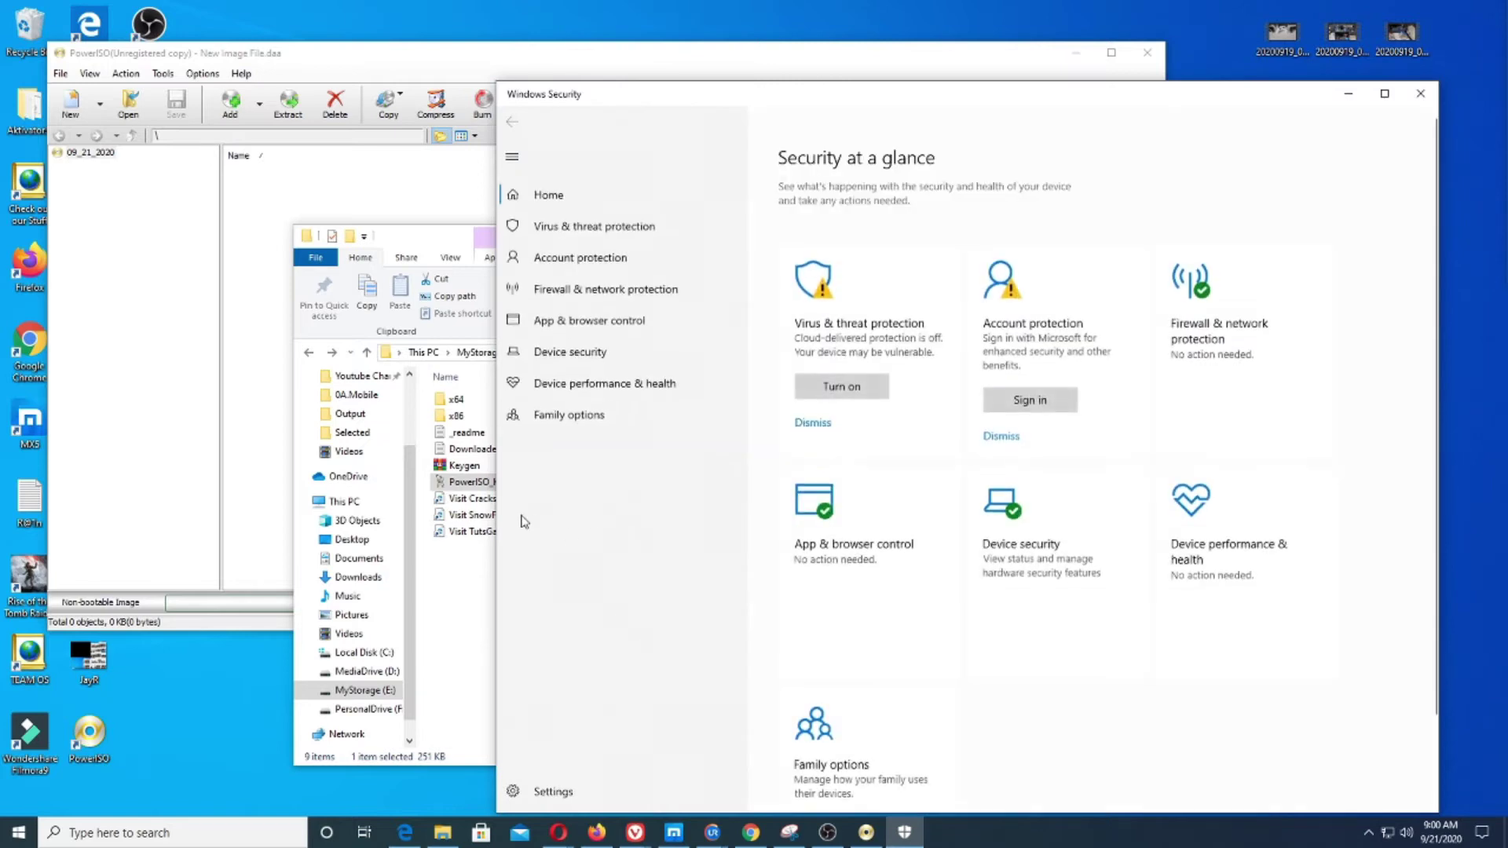
- Run PowerISO_Keygen from the package folder and move its window fully into view
left_click(458, 481)
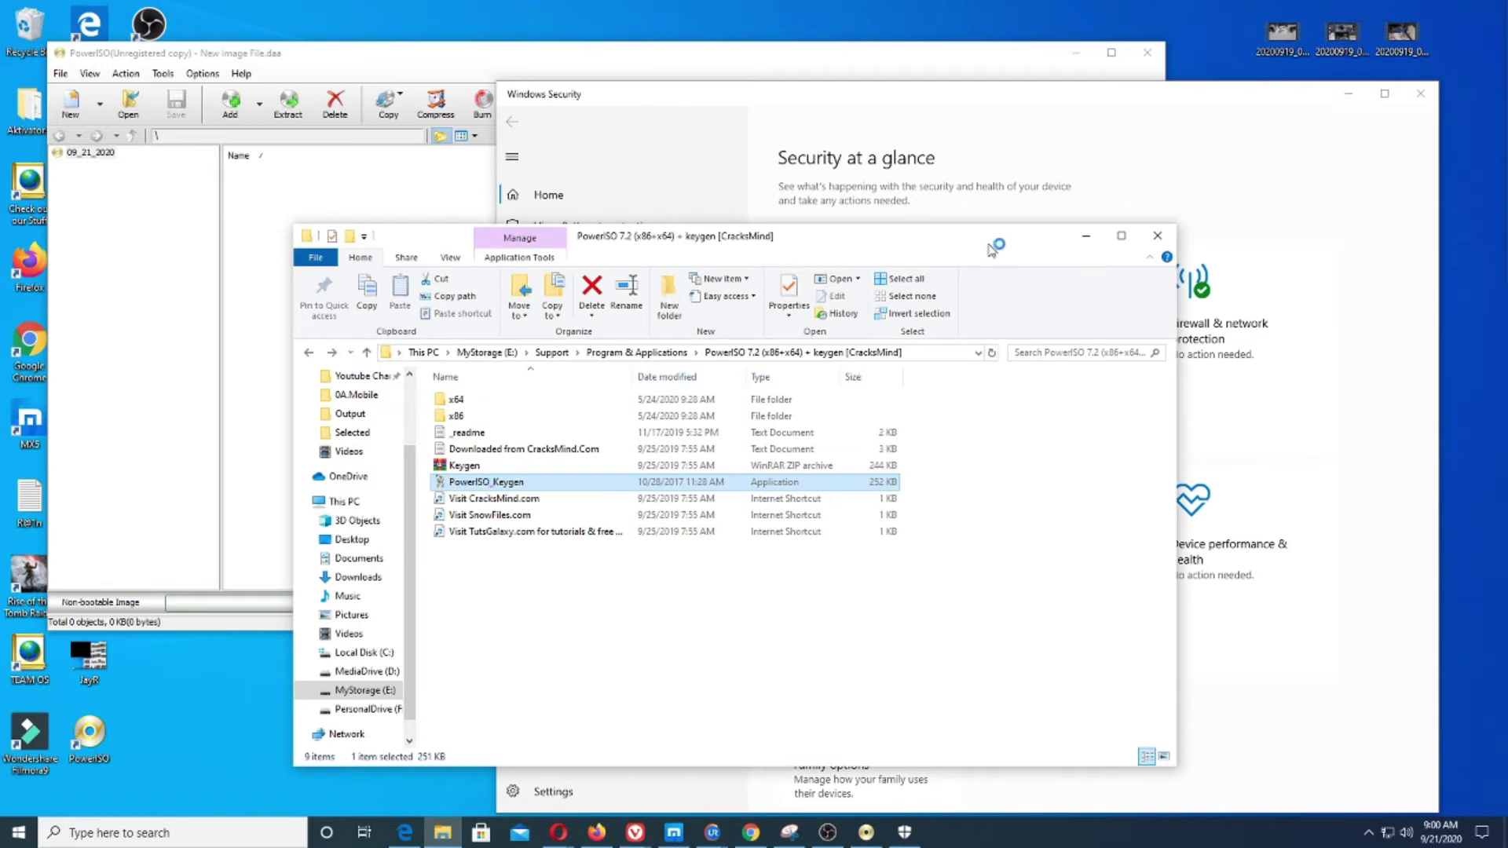
left_click_drag(993, 240, 858, 264)
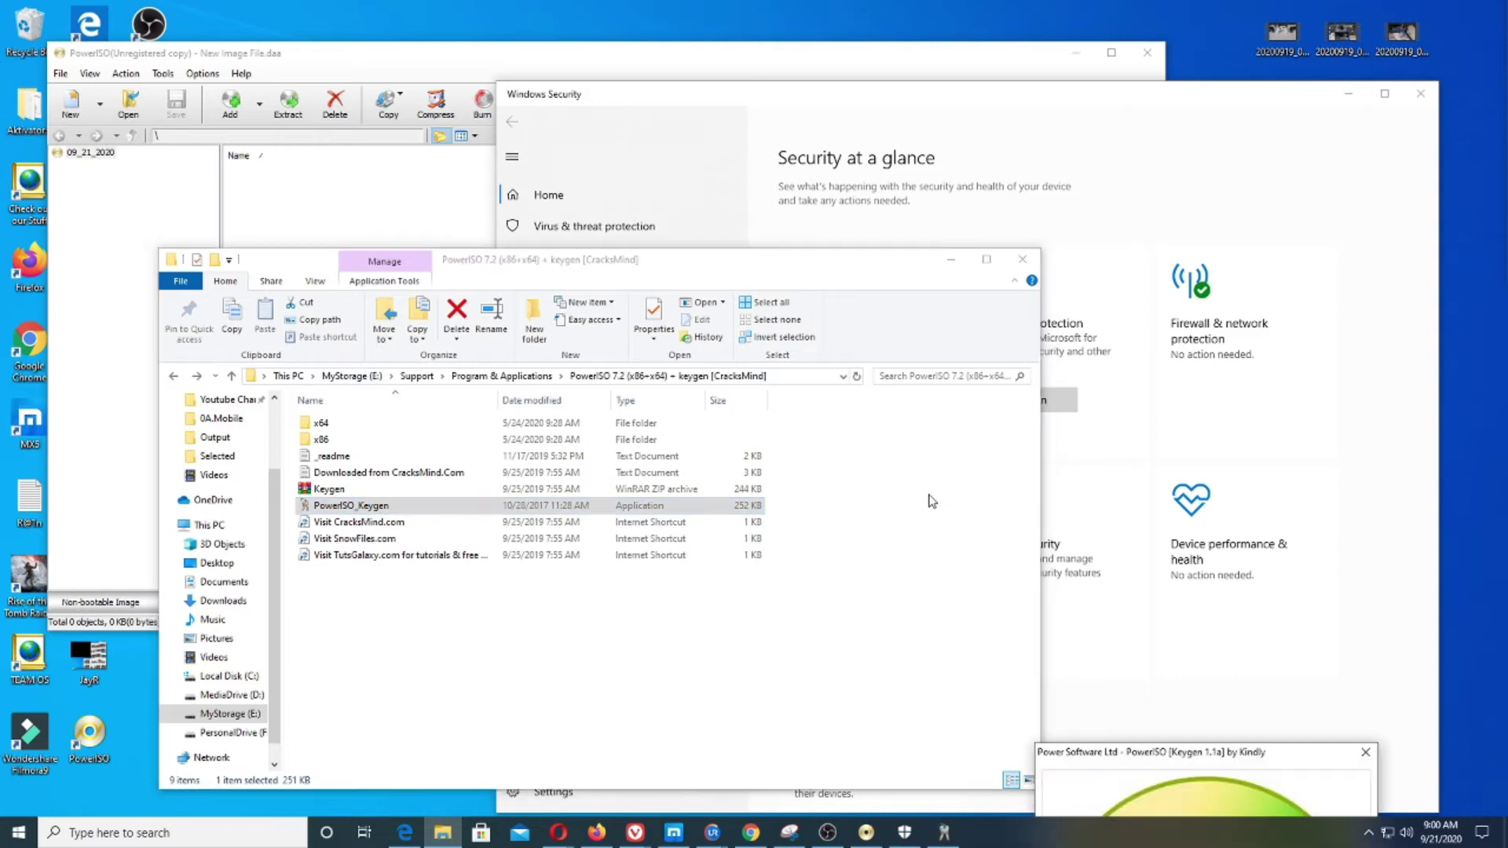
left_click_drag(1165, 756, 673, 303)
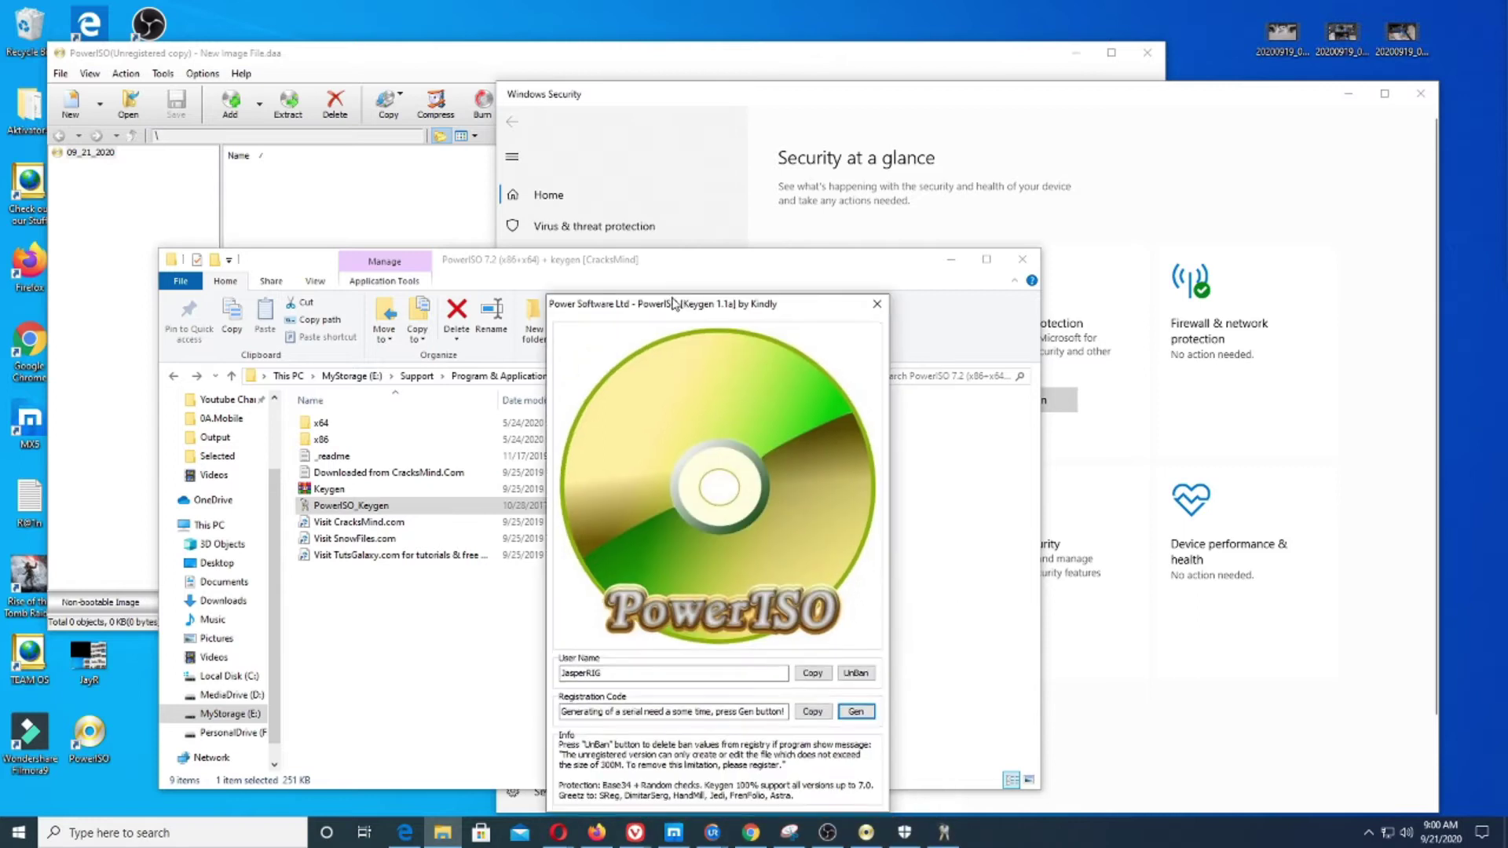
- Copy the user name from the key generator and paste it into the user name field of the PowerISO registration dialog
left_click(812, 674)
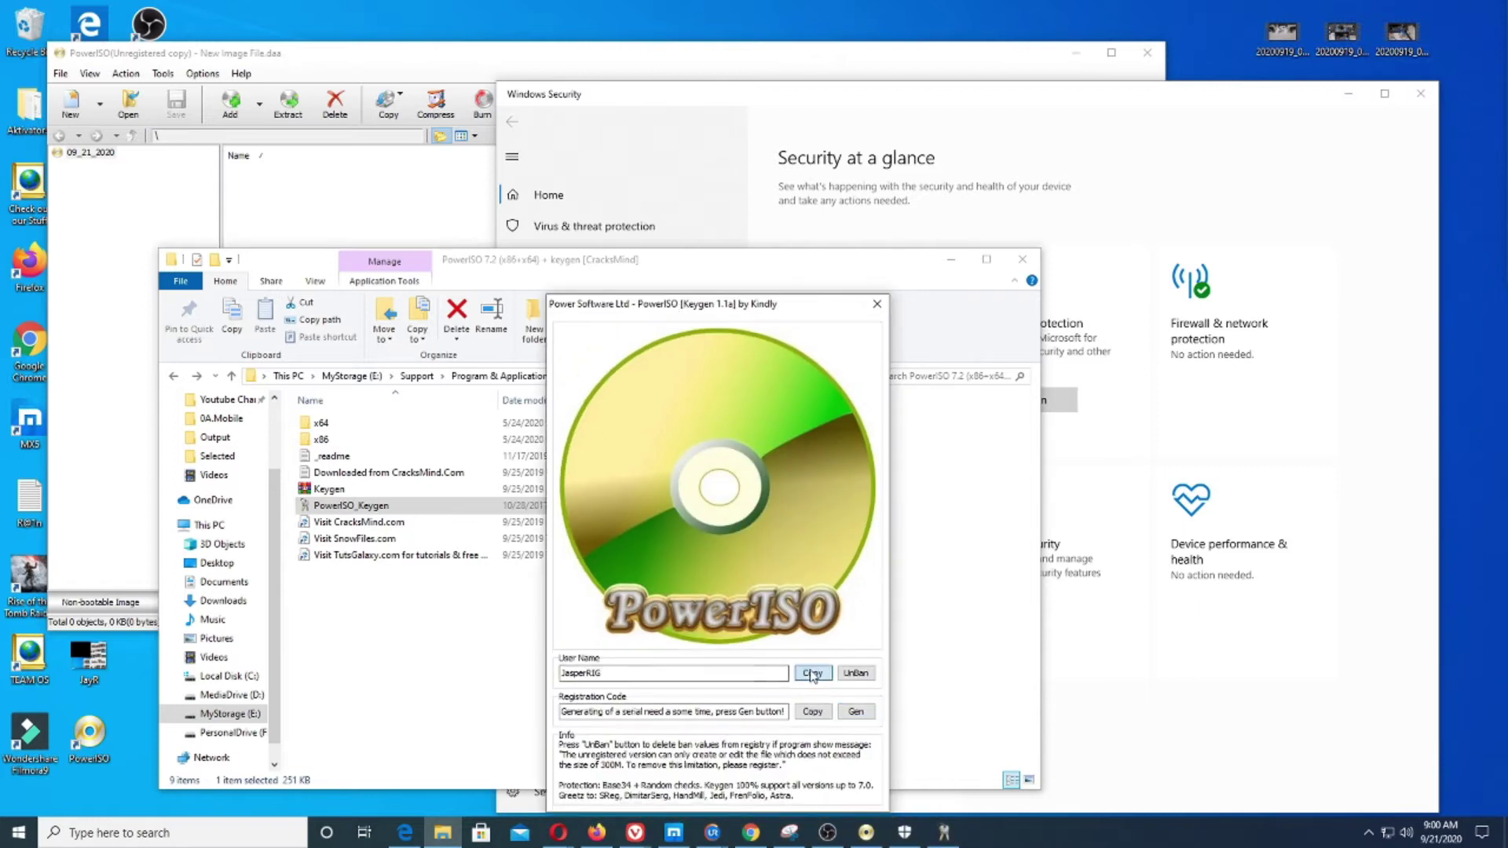
left_click(1023, 63)
key("ctrl+v")
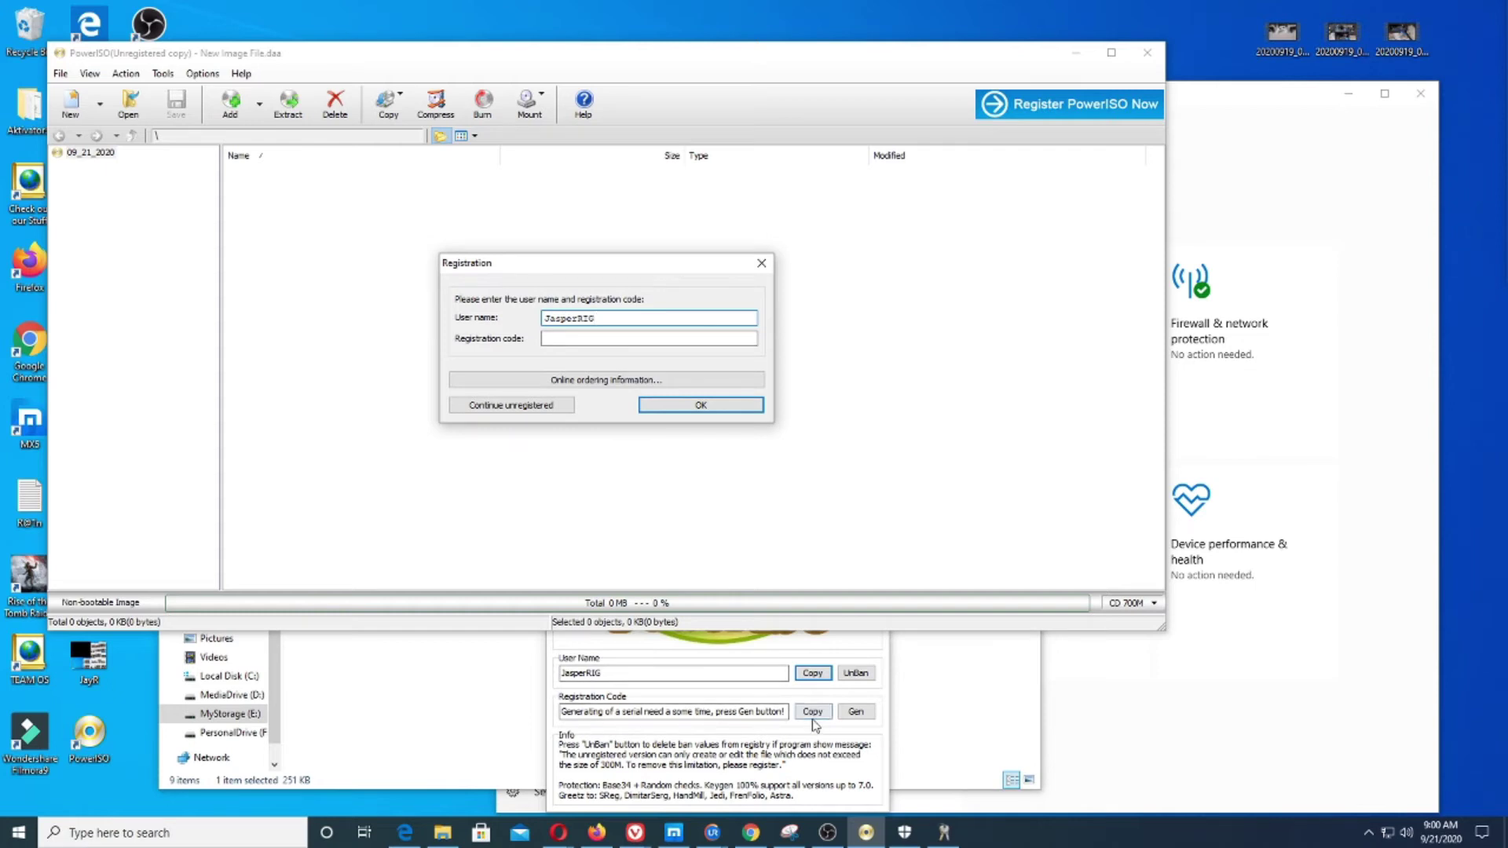
- Generate a registration code, paste it into the registration code field and submit the registration
left_click(845, 713)
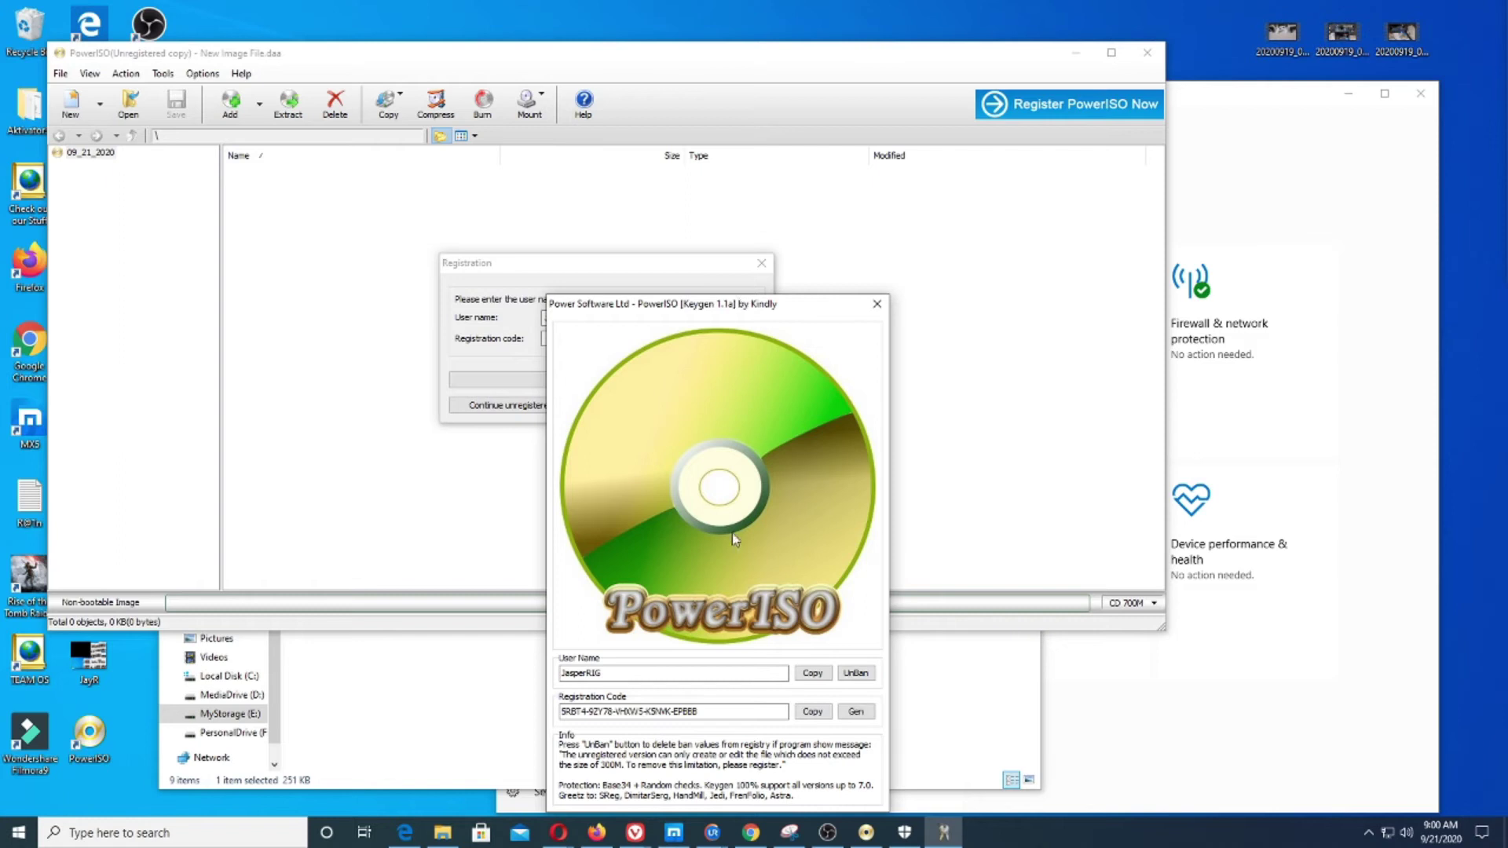
left_click(812, 712)
left_click(534, 340)
key("ctrl+v")
left_click(681, 405)
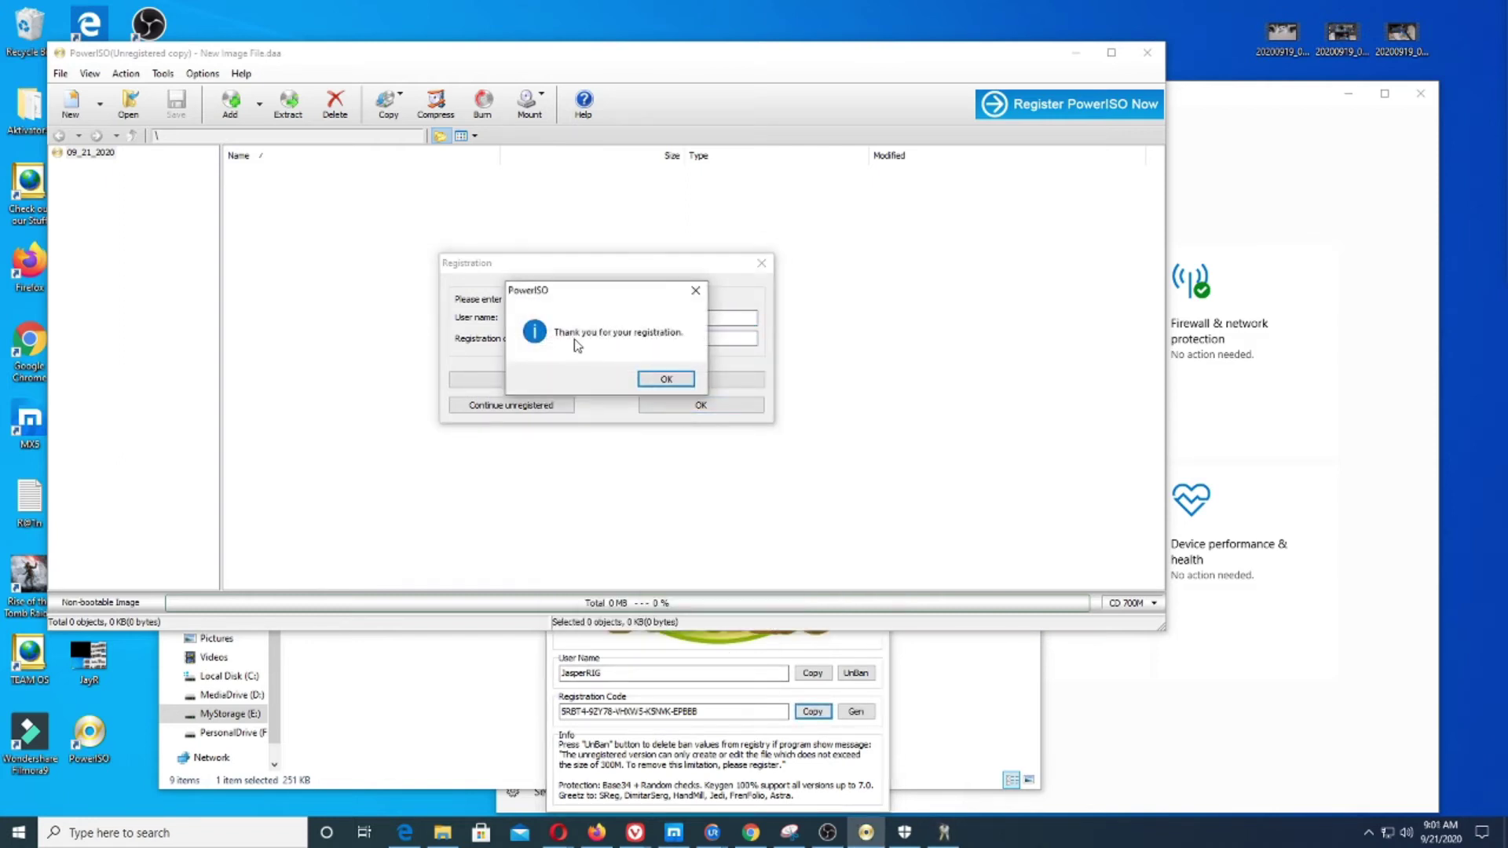
left_click(666, 379)
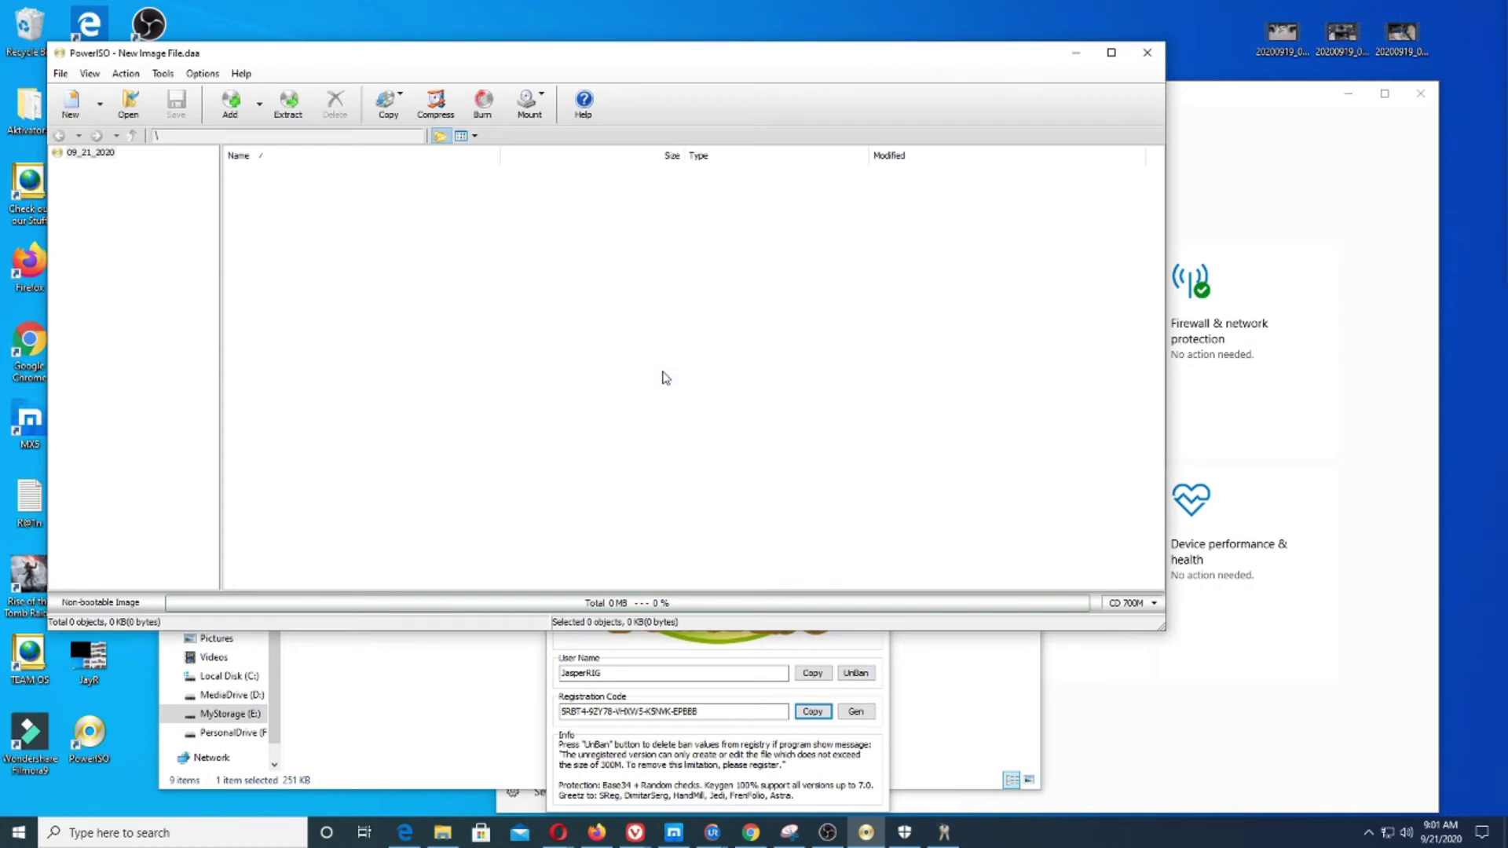
- Set the number of virtual drives in PowerISO to 1 Drive and accept the prompt
left_click(529, 102)
mouse_move(622, 168)
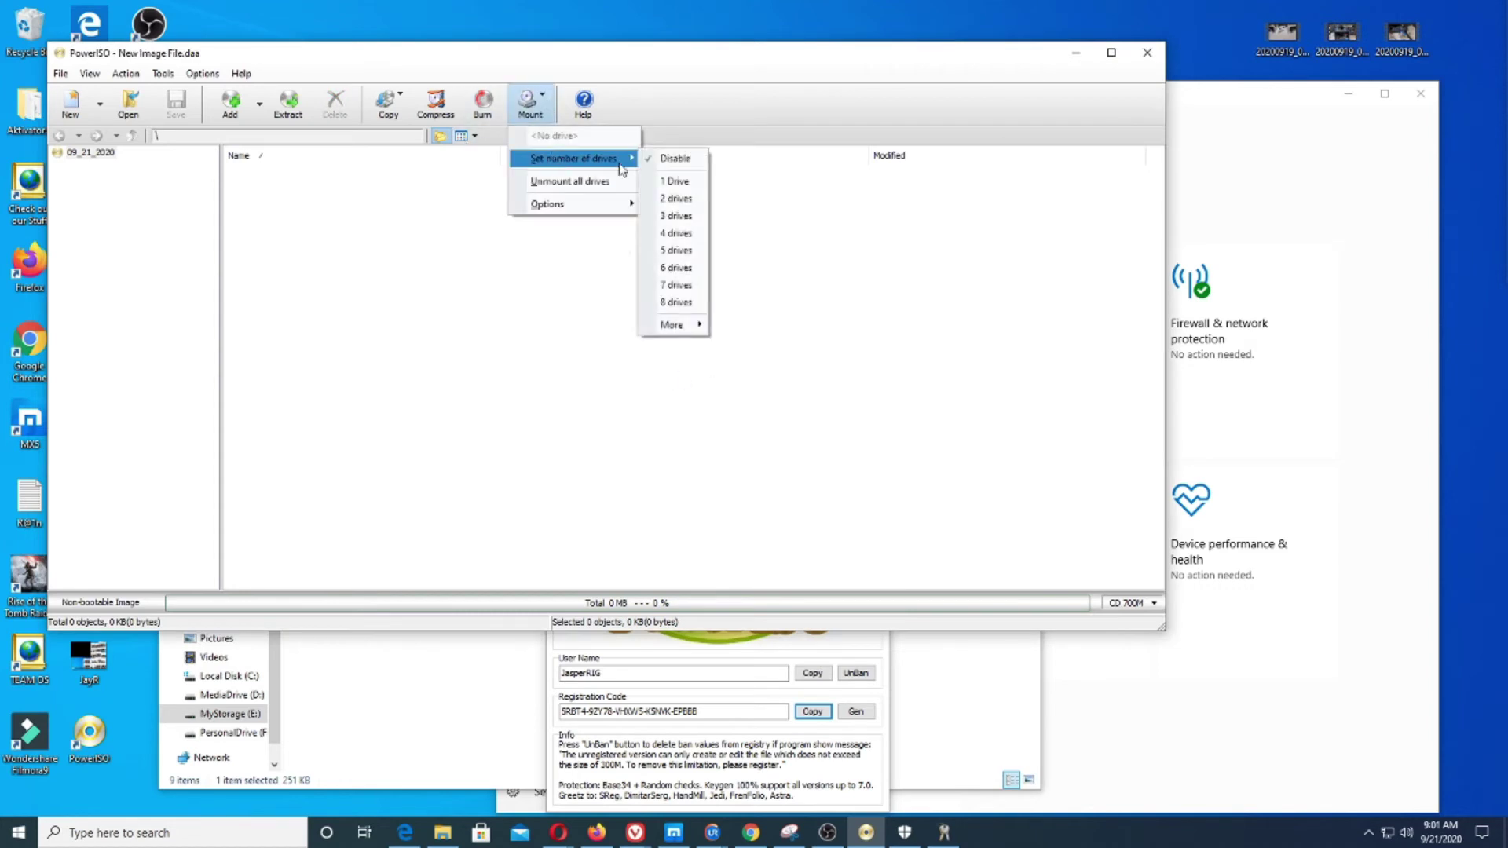
left_click(677, 182)
left_click(714, 376)
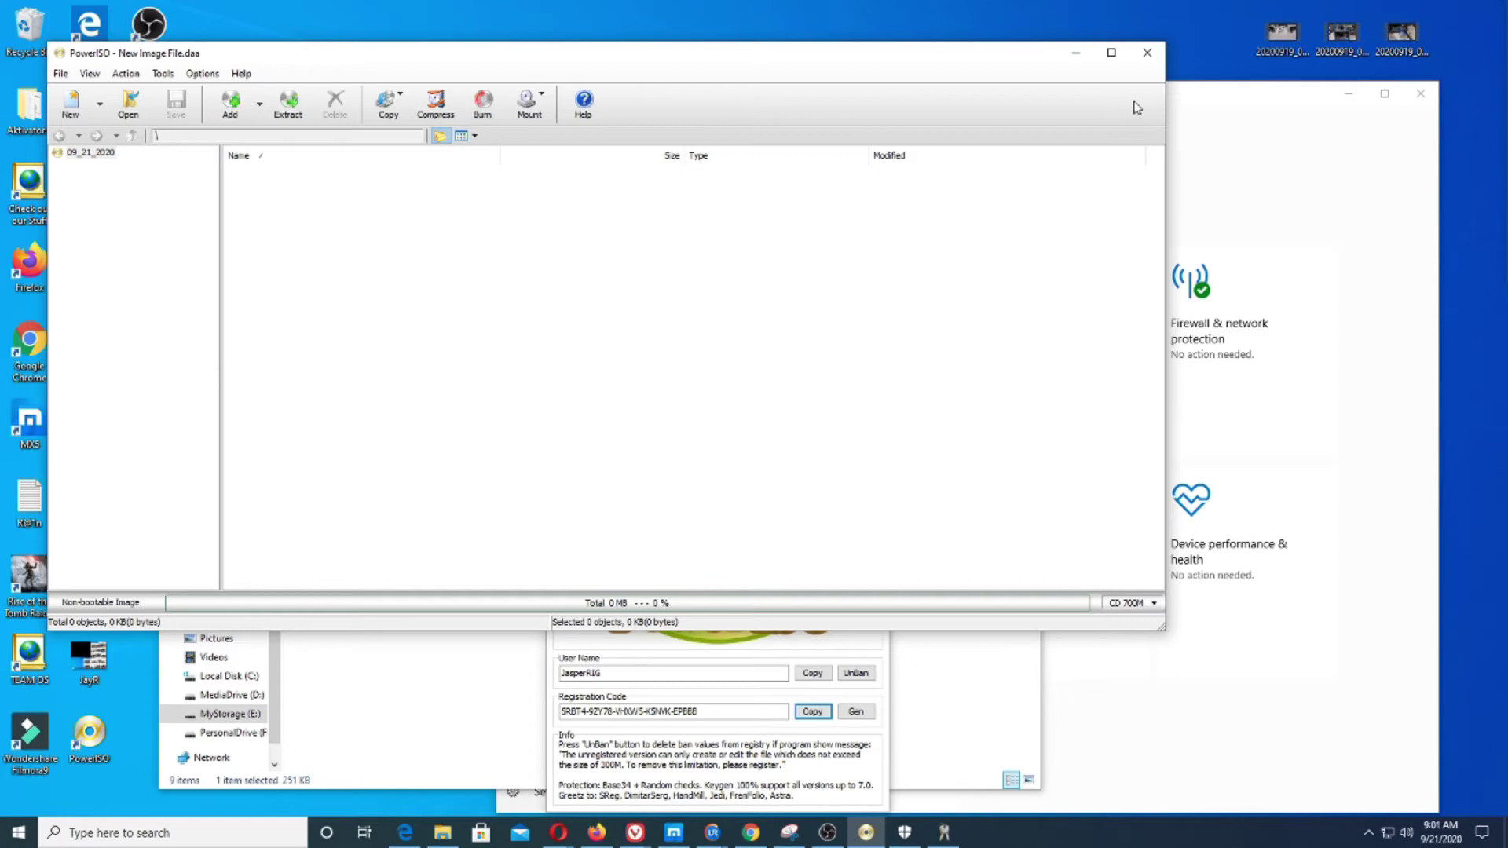
- Close PowerISO and the key generator, and restart the computer with Update and restart
left_click(1147, 53)
left_click(878, 306)
left_click(19, 831)
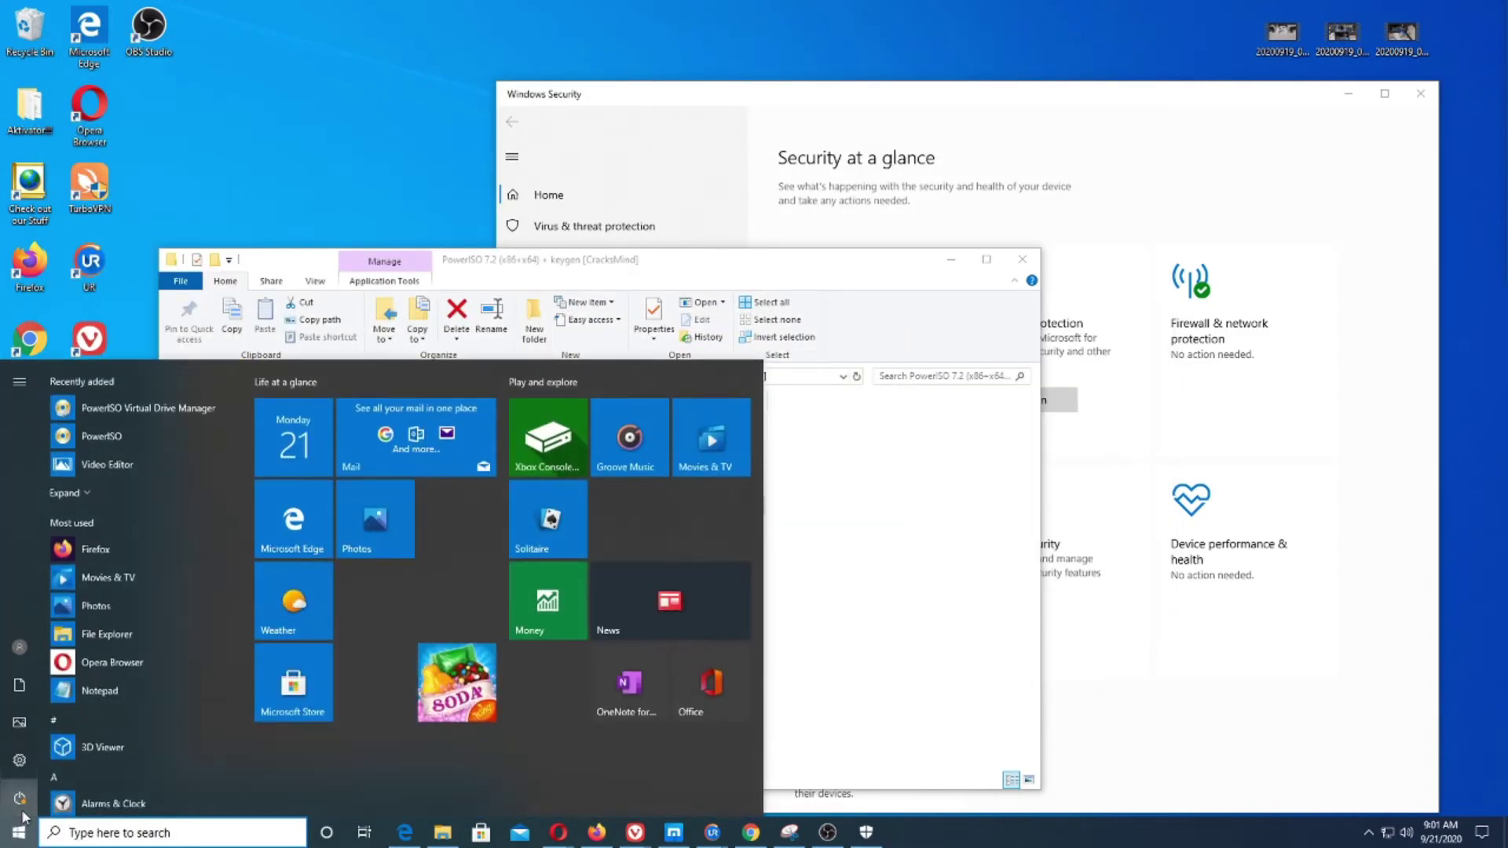
left_click(20, 798)
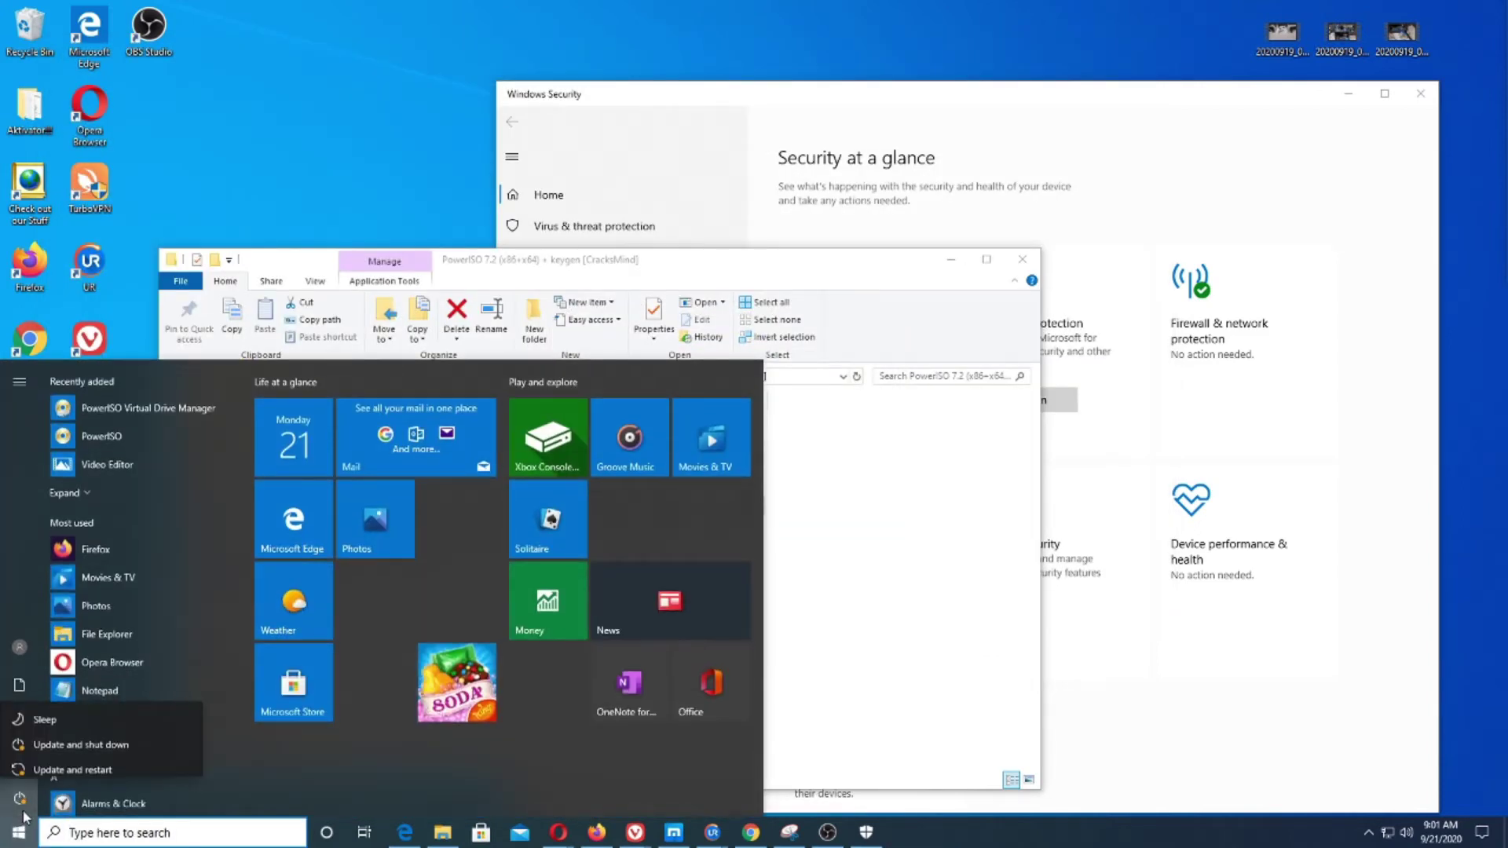
left_click(73, 759)
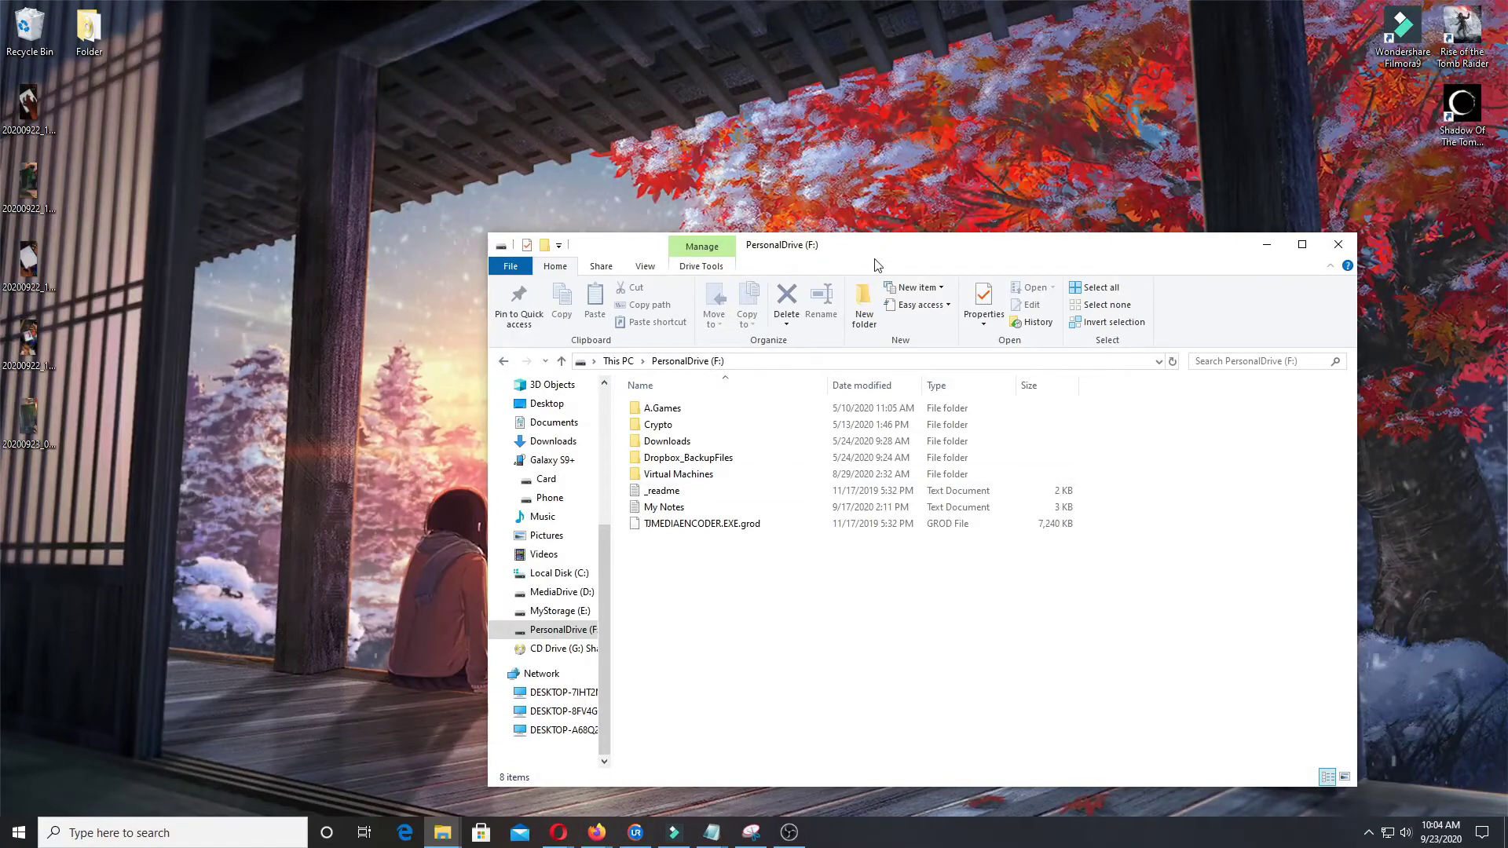
- View the contents of CD Drive (G:), and open the PCGames folder on MyStorage (E:) with a wider navigation pane
left_click_drag(923, 244, 690, 212)
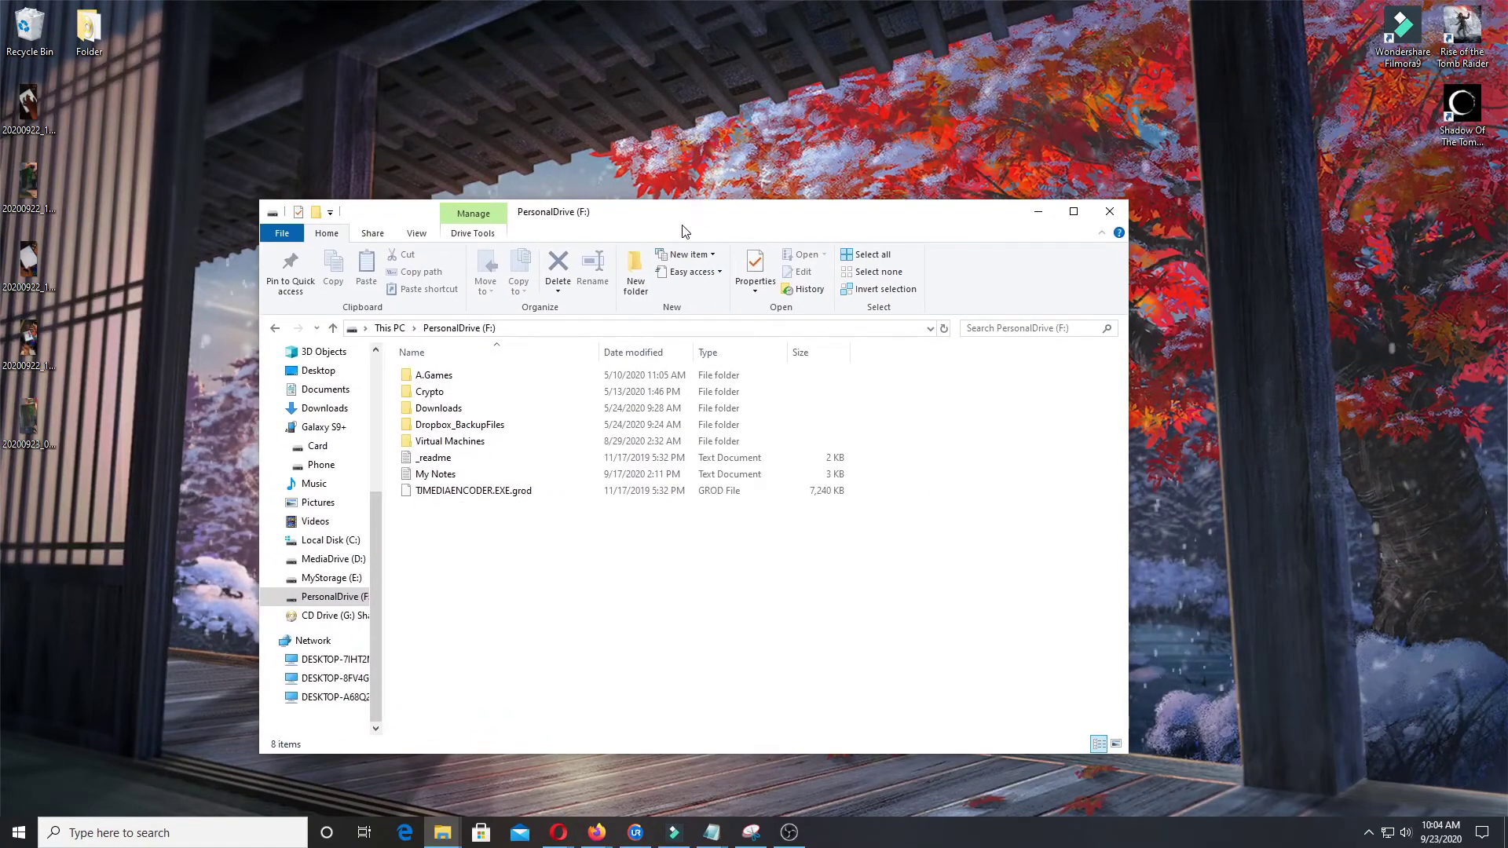
left_click(328, 619)
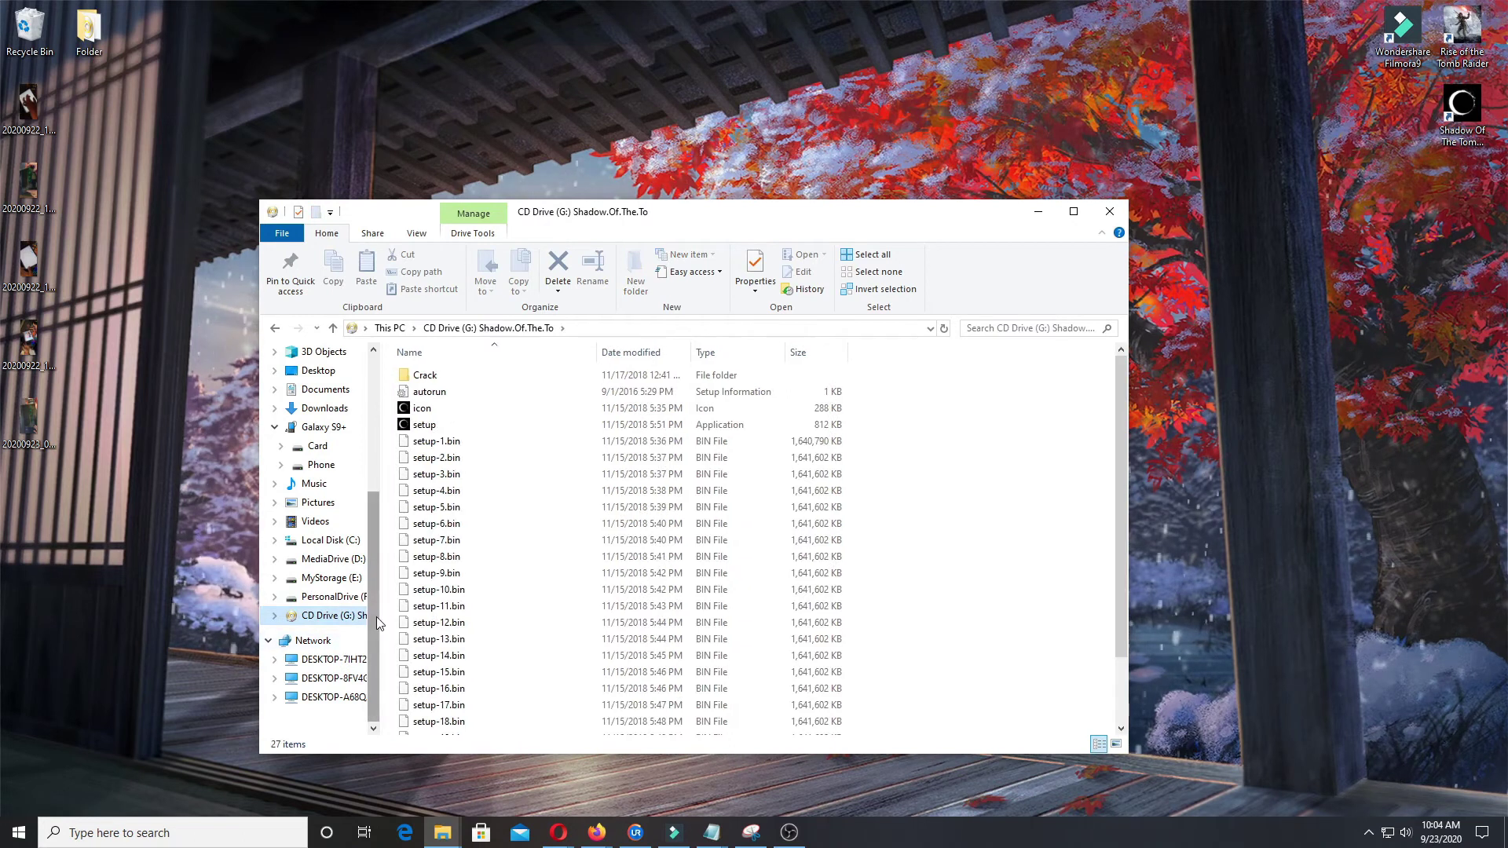
key("Up")
key("Up")
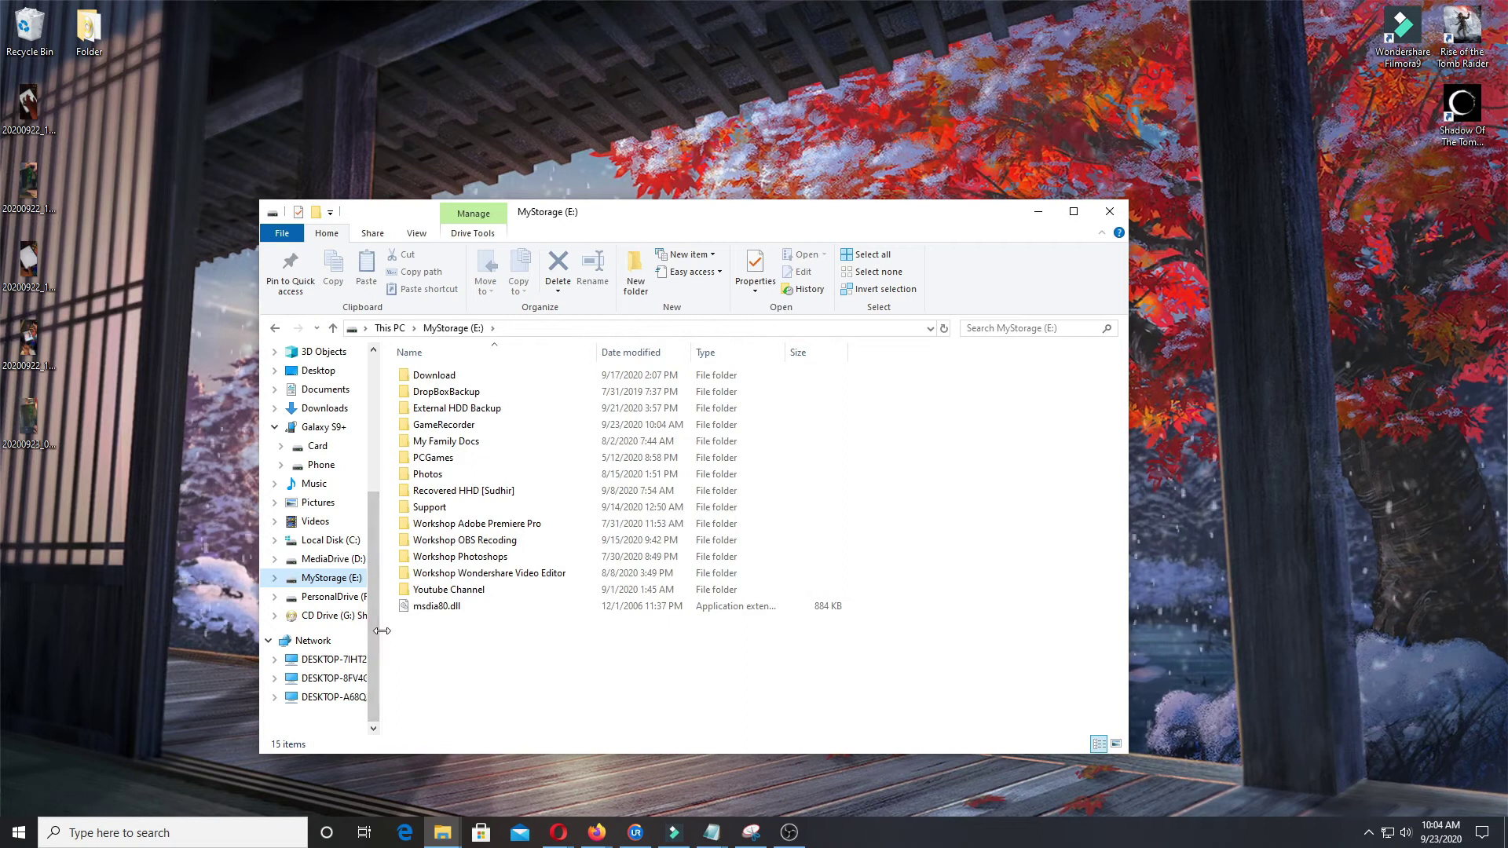
left_click_drag(381, 631, 442, 631)
double_click(498, 457)
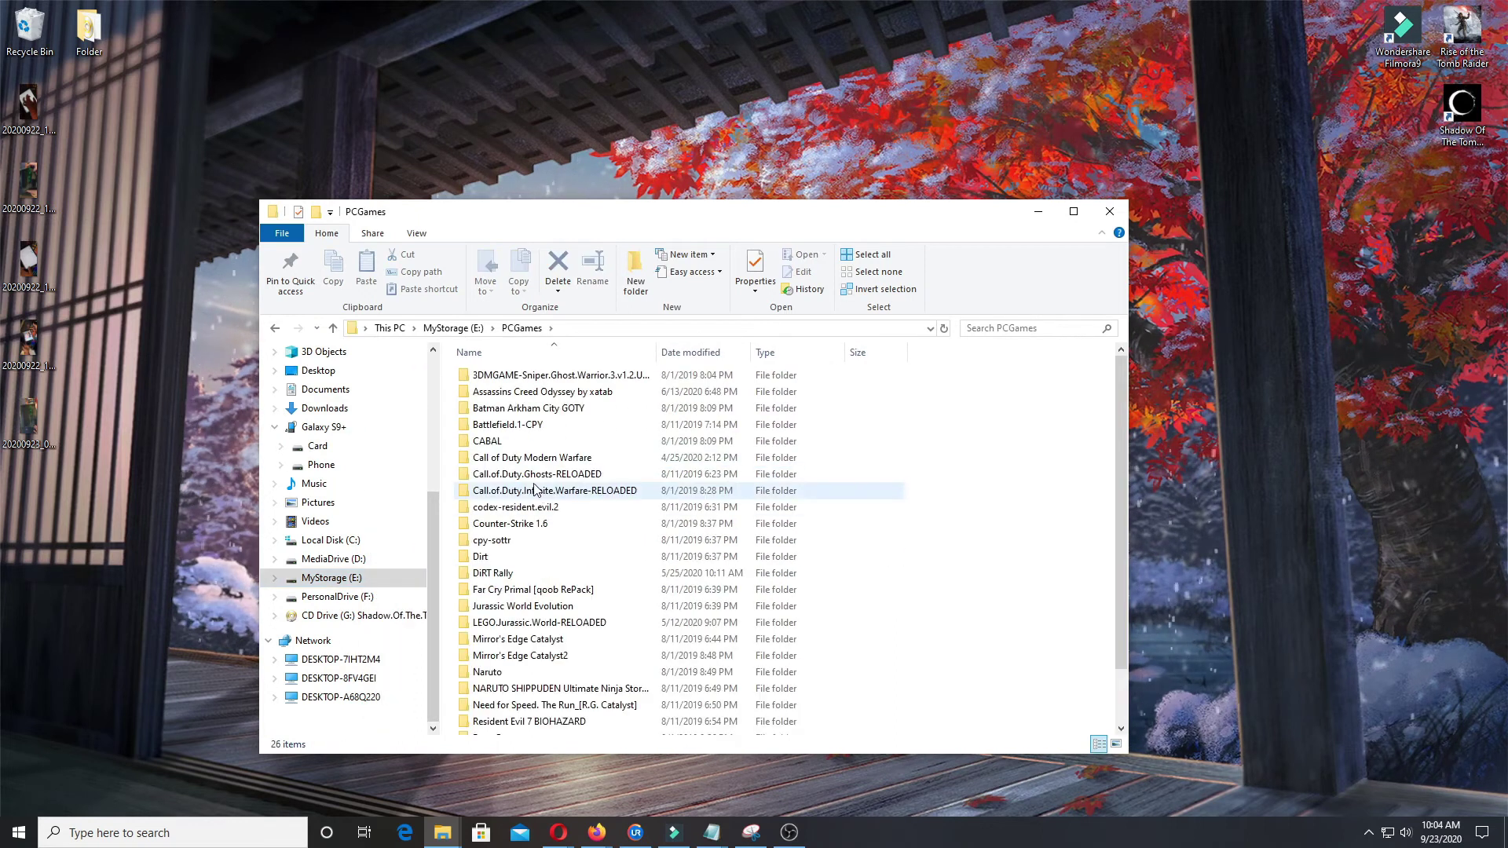
- Look through the Call of Duty Modern Warfare, cpy-sottr and Counter-Strike 1.6 folders in PCGames for a disc image
scroll(540, 472, "down", 2)
scroll(545, 432, "up", 2)
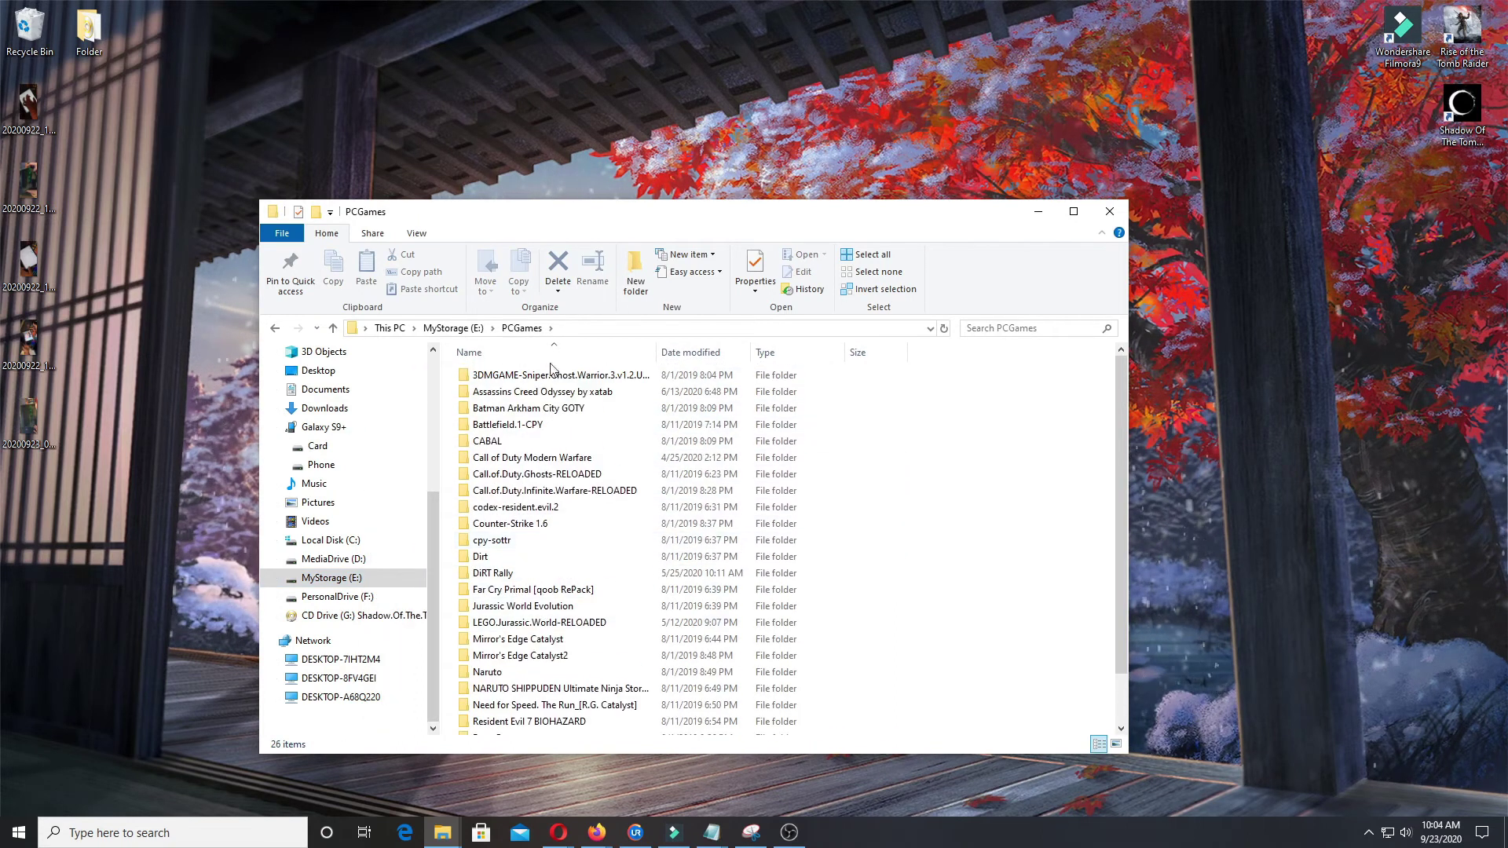
double_click(511, 457)
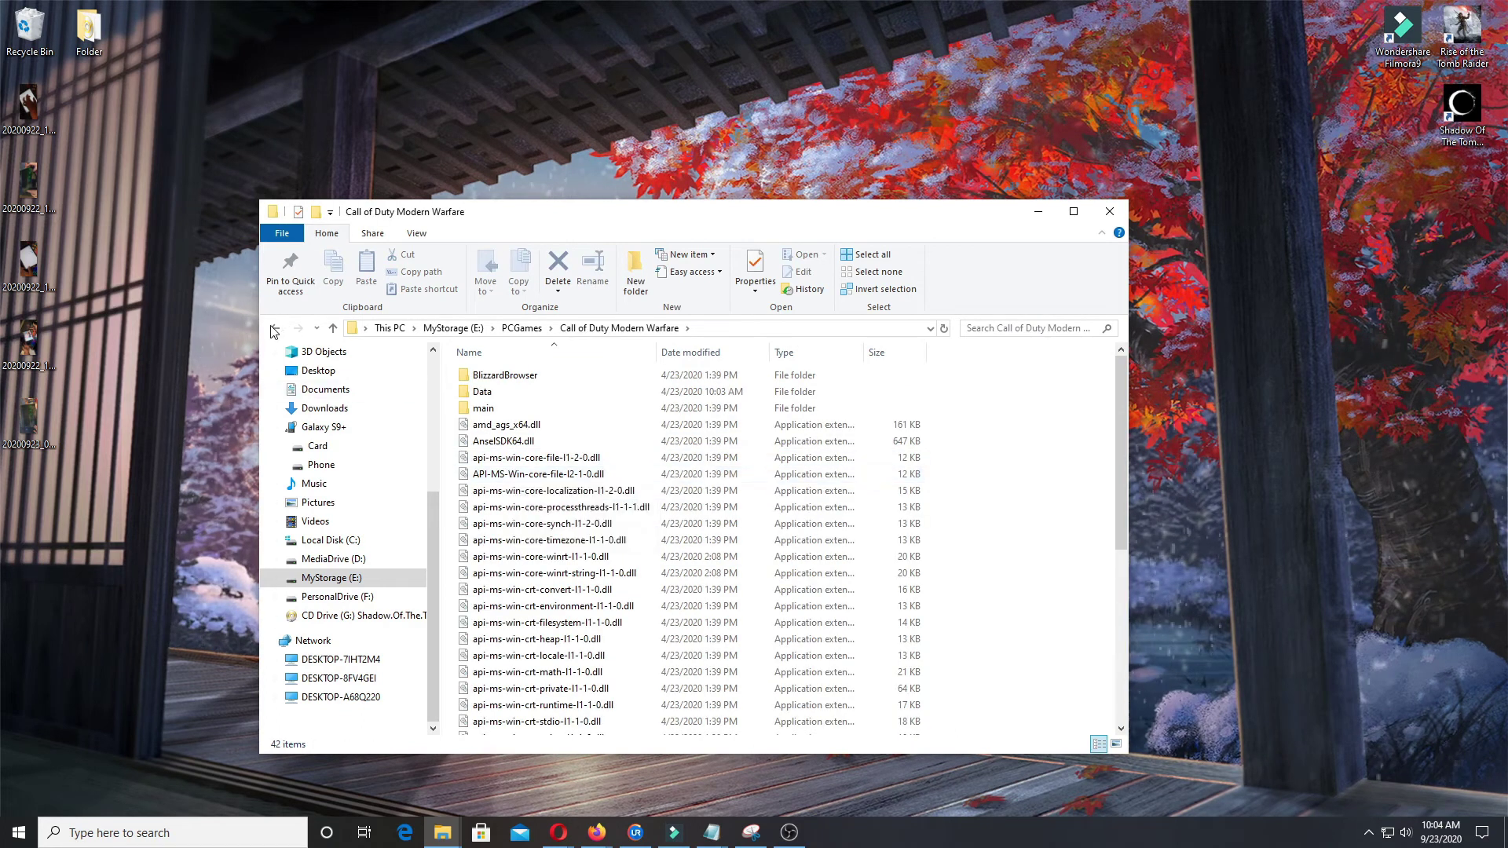
left_click(275, 328)
double_click(506, 541)
left_click(275, 328)
double_click(519, 523)
left_click(274, 328)
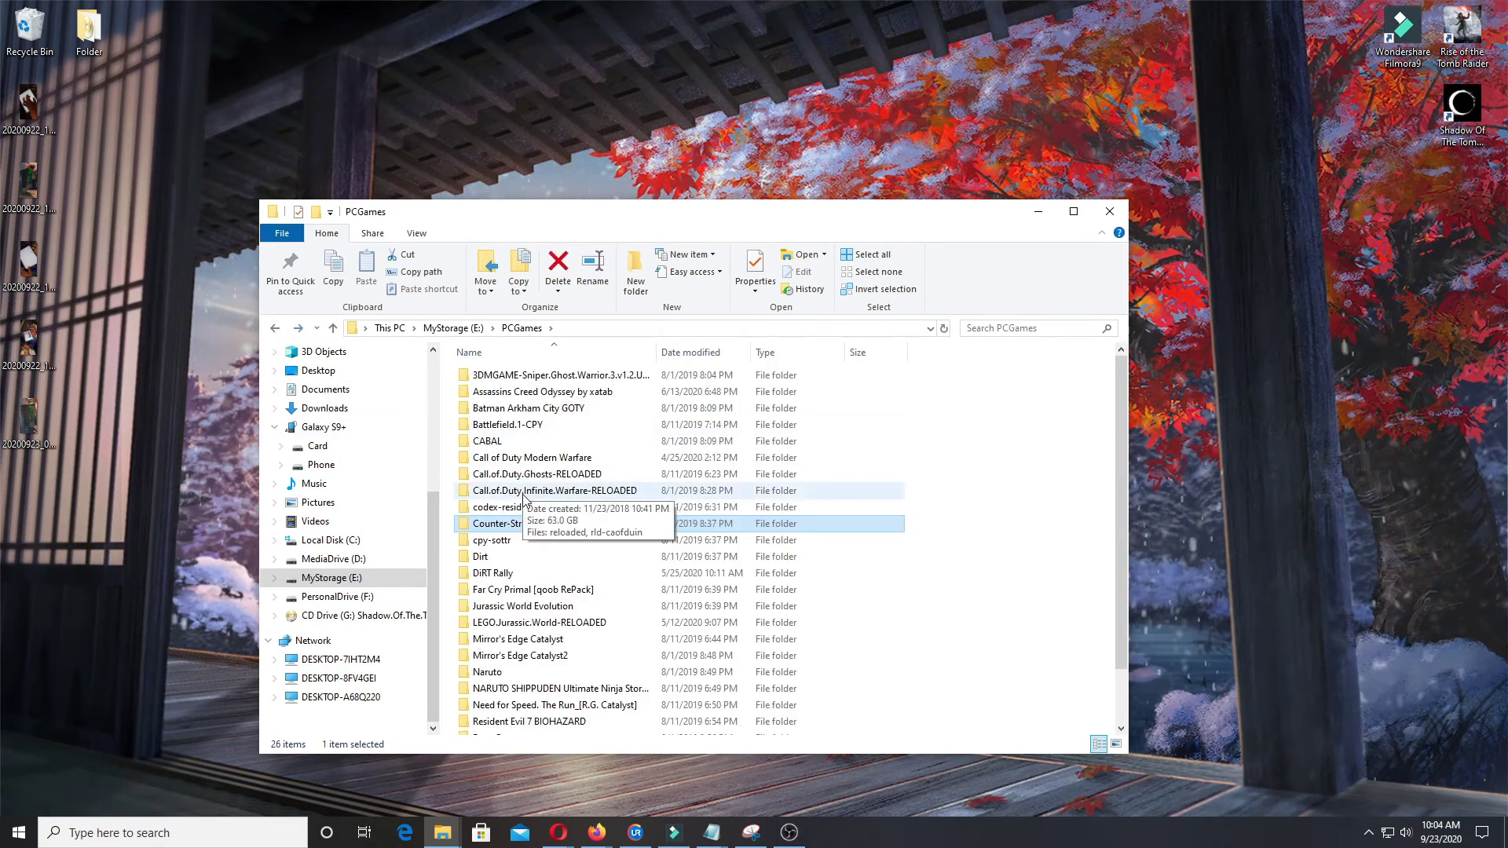
- Open the codex-resident.evil.2 folder and mount its disc image to drive G: with PowerISO
double_click(518, 507)
left_click(494, 393)
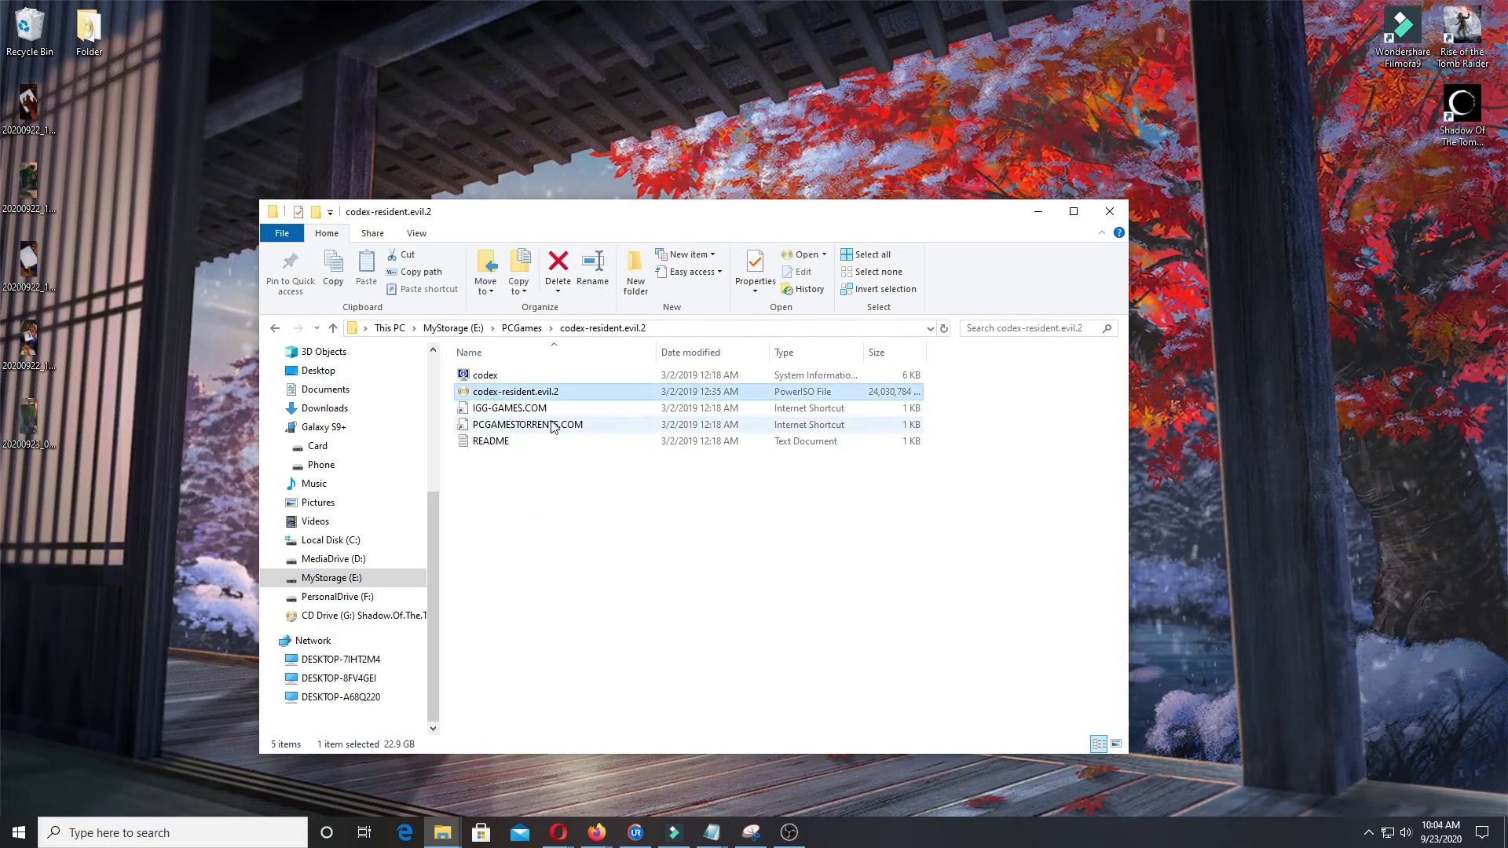
right_click(519, 390)
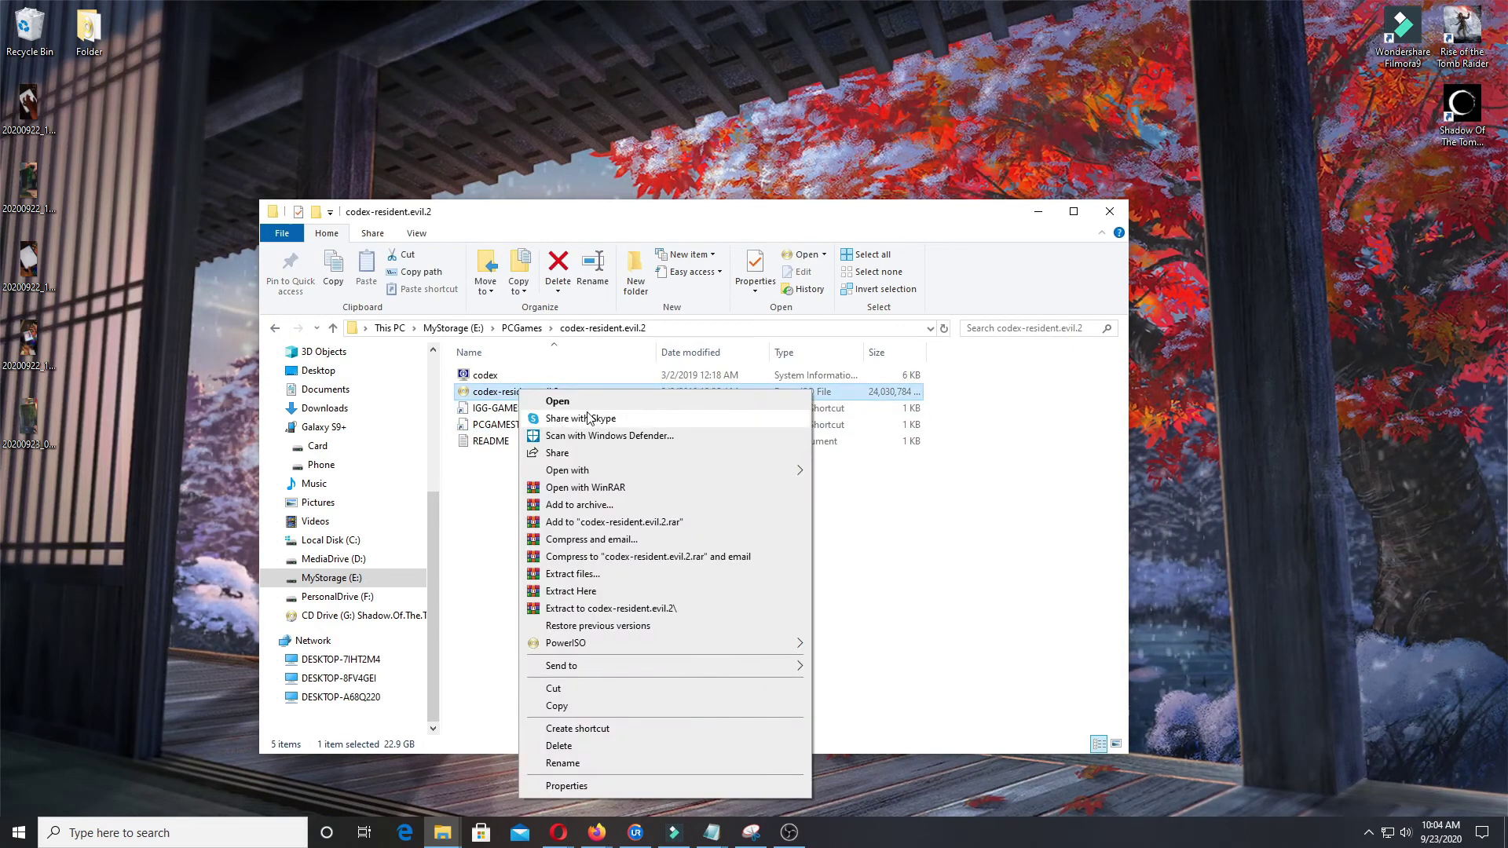
left_click(476, 500)
left_click(510, 392)
right_click(512, 394)
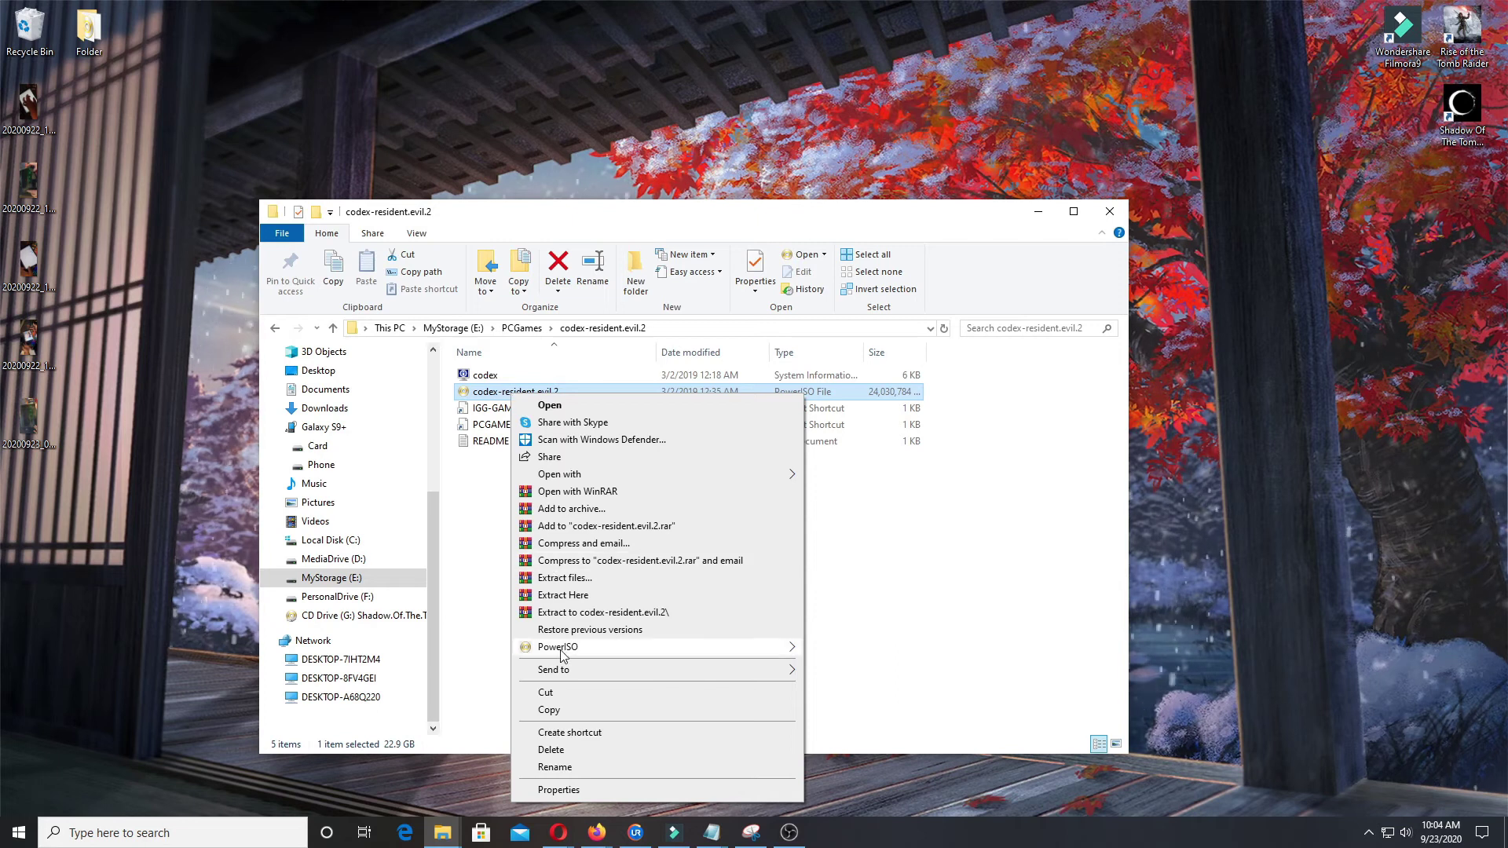
mouse_move(563, 654)
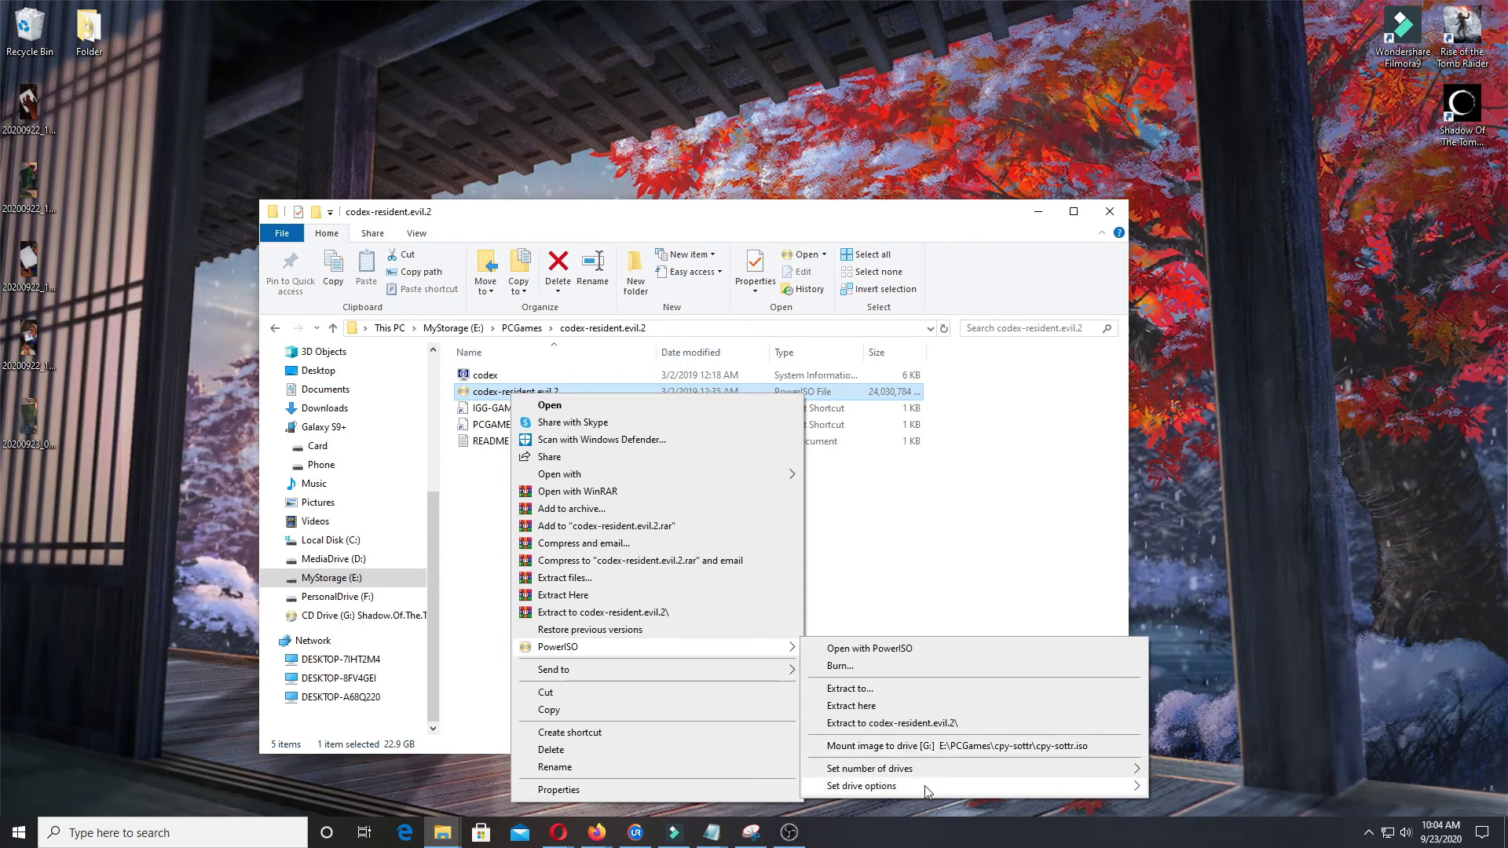
mouse_move(927, 789)
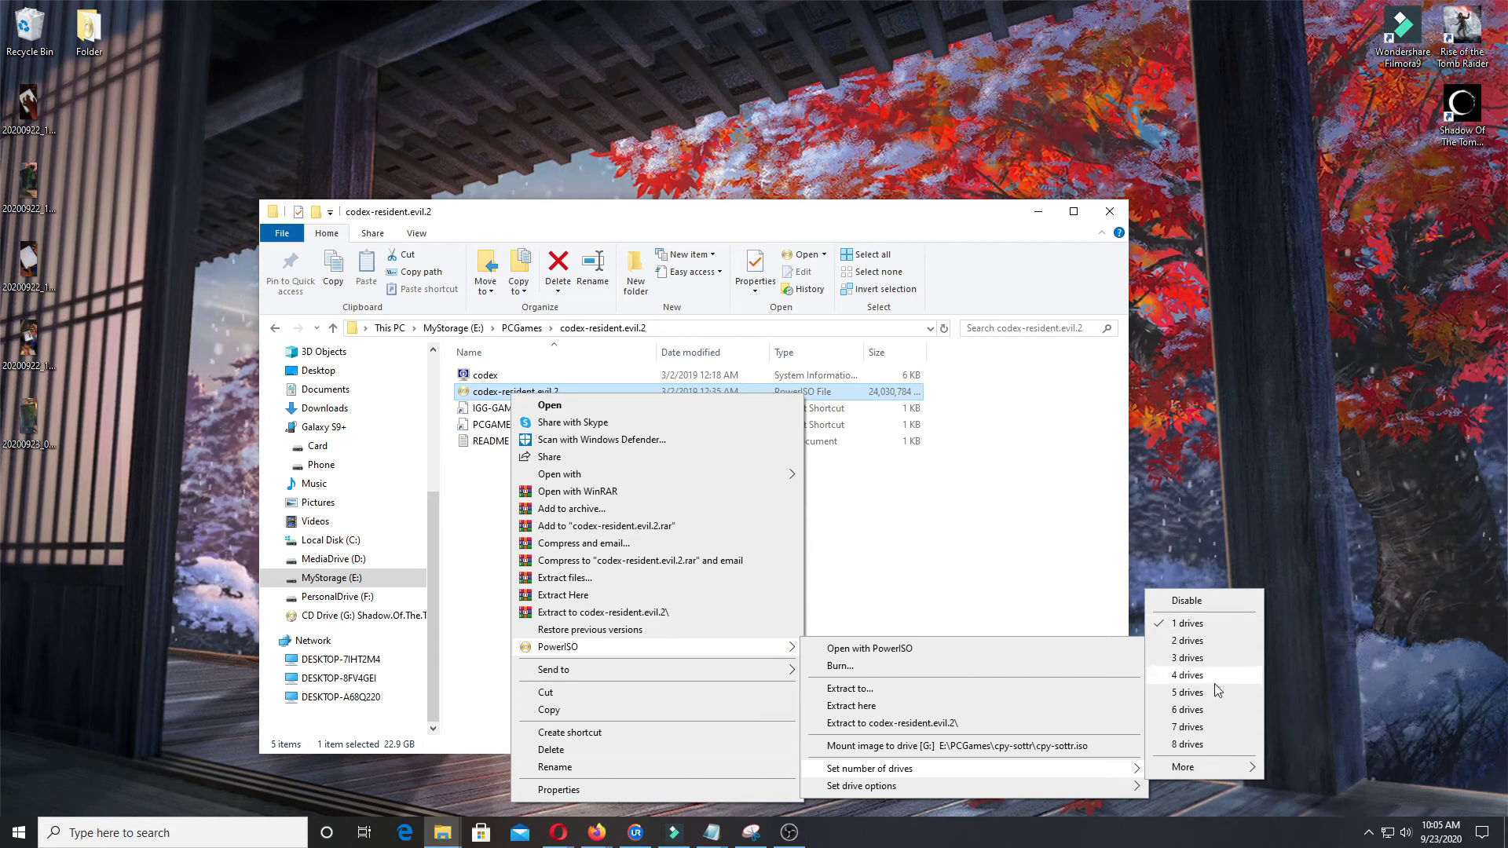
left_click(924, 753)
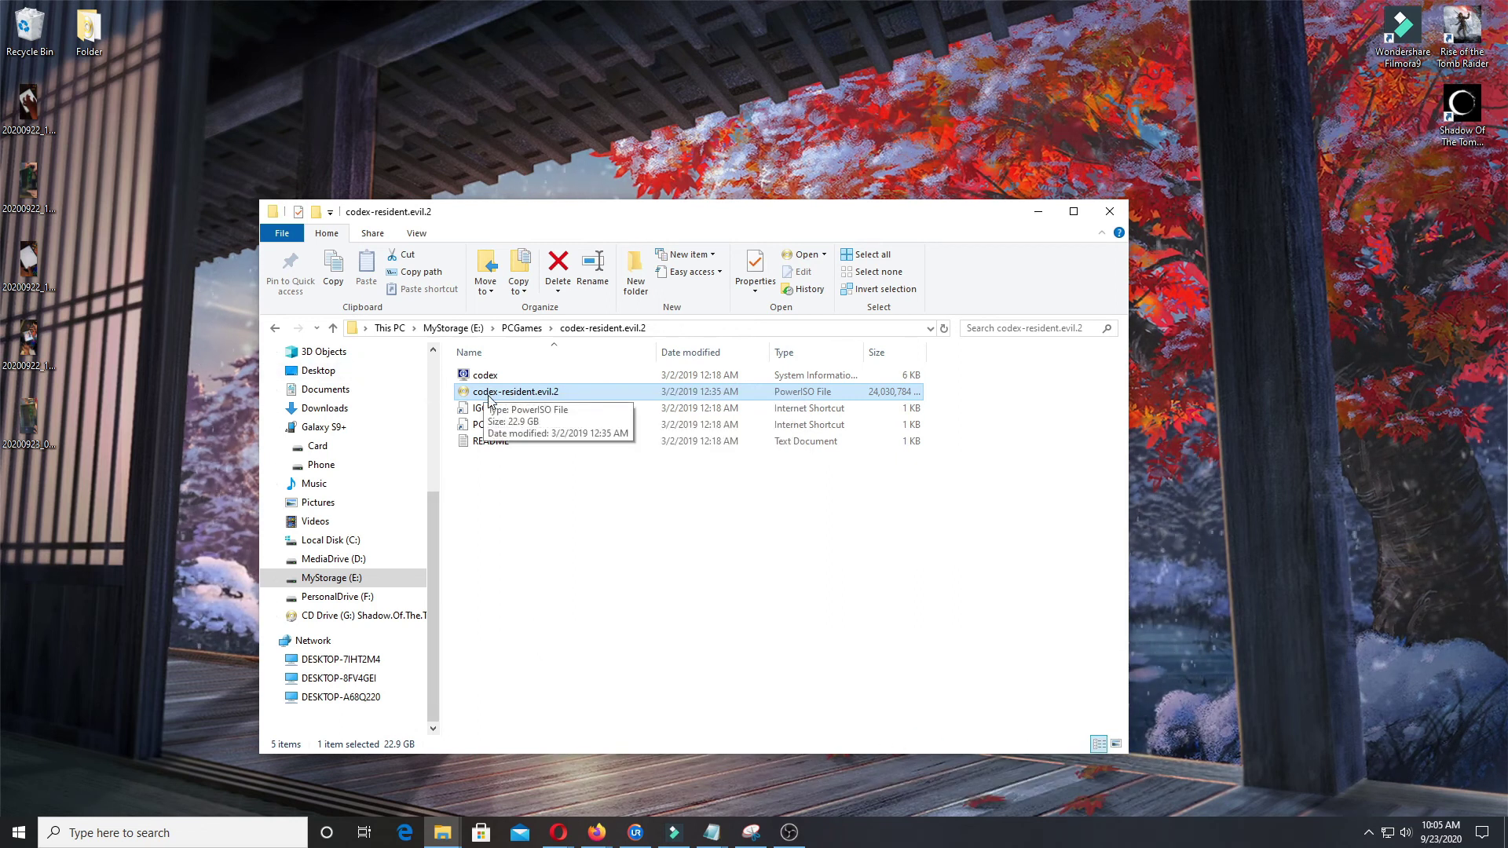
- Open the mounted Resident Evil 2 disc in CD Drive (G:) and run its setup application
left_click(368, 616)
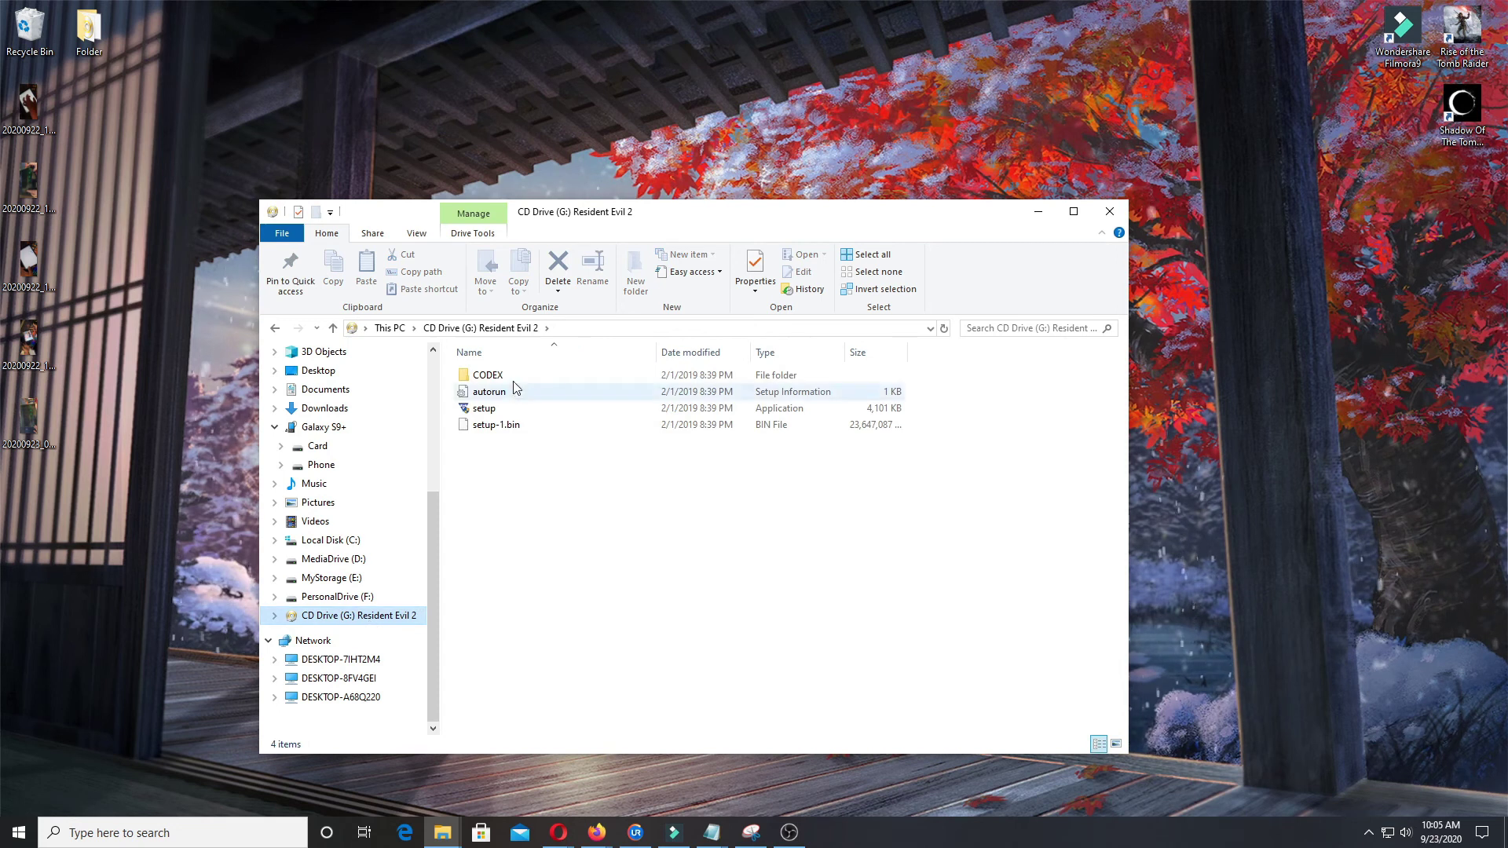
left_click_drag(553, 507, 460, 363)
left_click(502, 409)
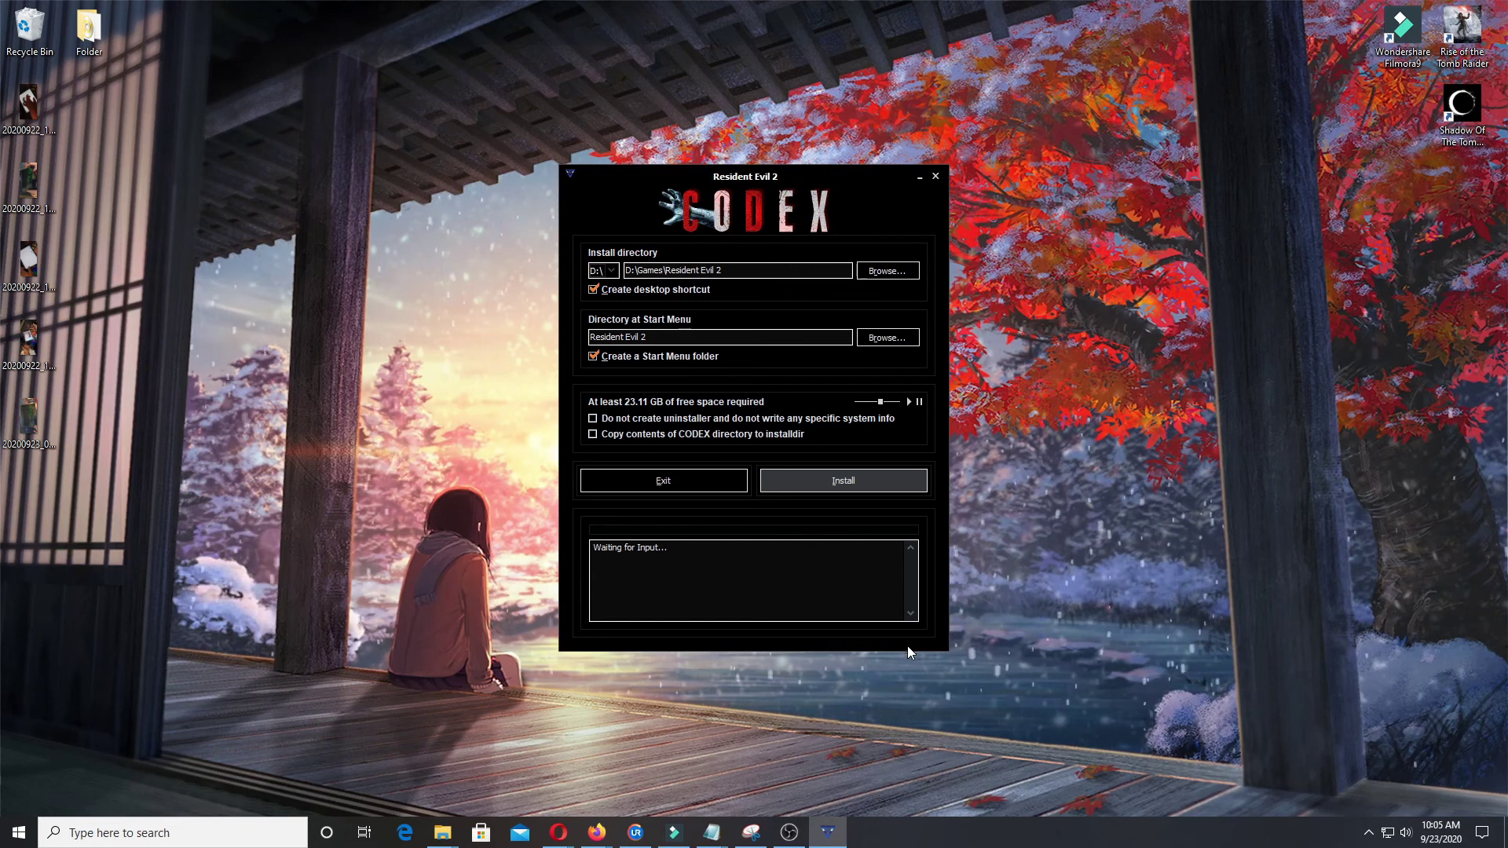
- Bring up the Resident Evil 2 installer window and exit it without installing the game
left_click(836, 833)
left_click(836, 832)
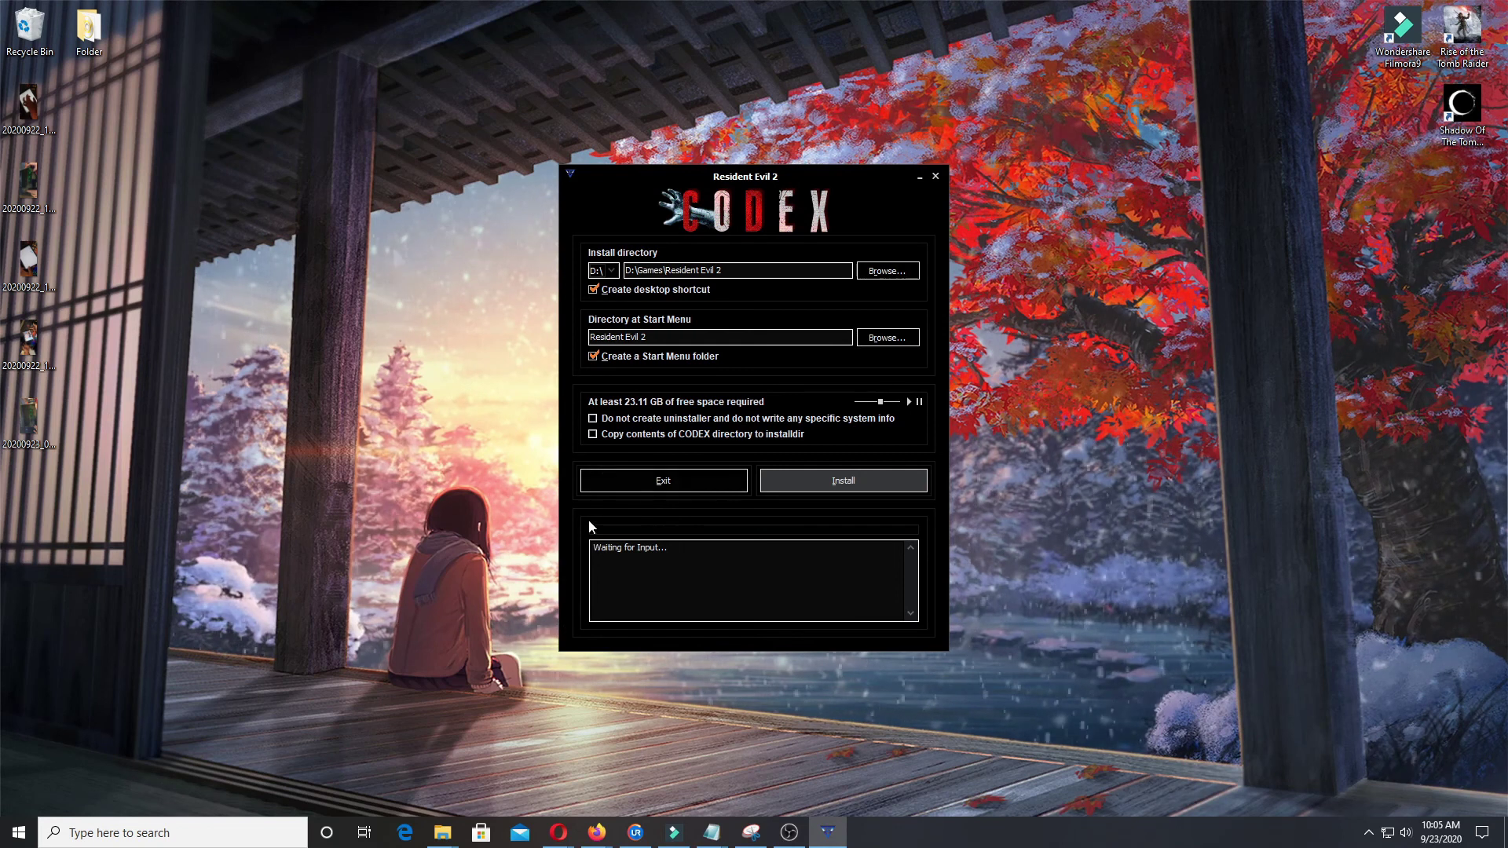
left_click(1420, 85)
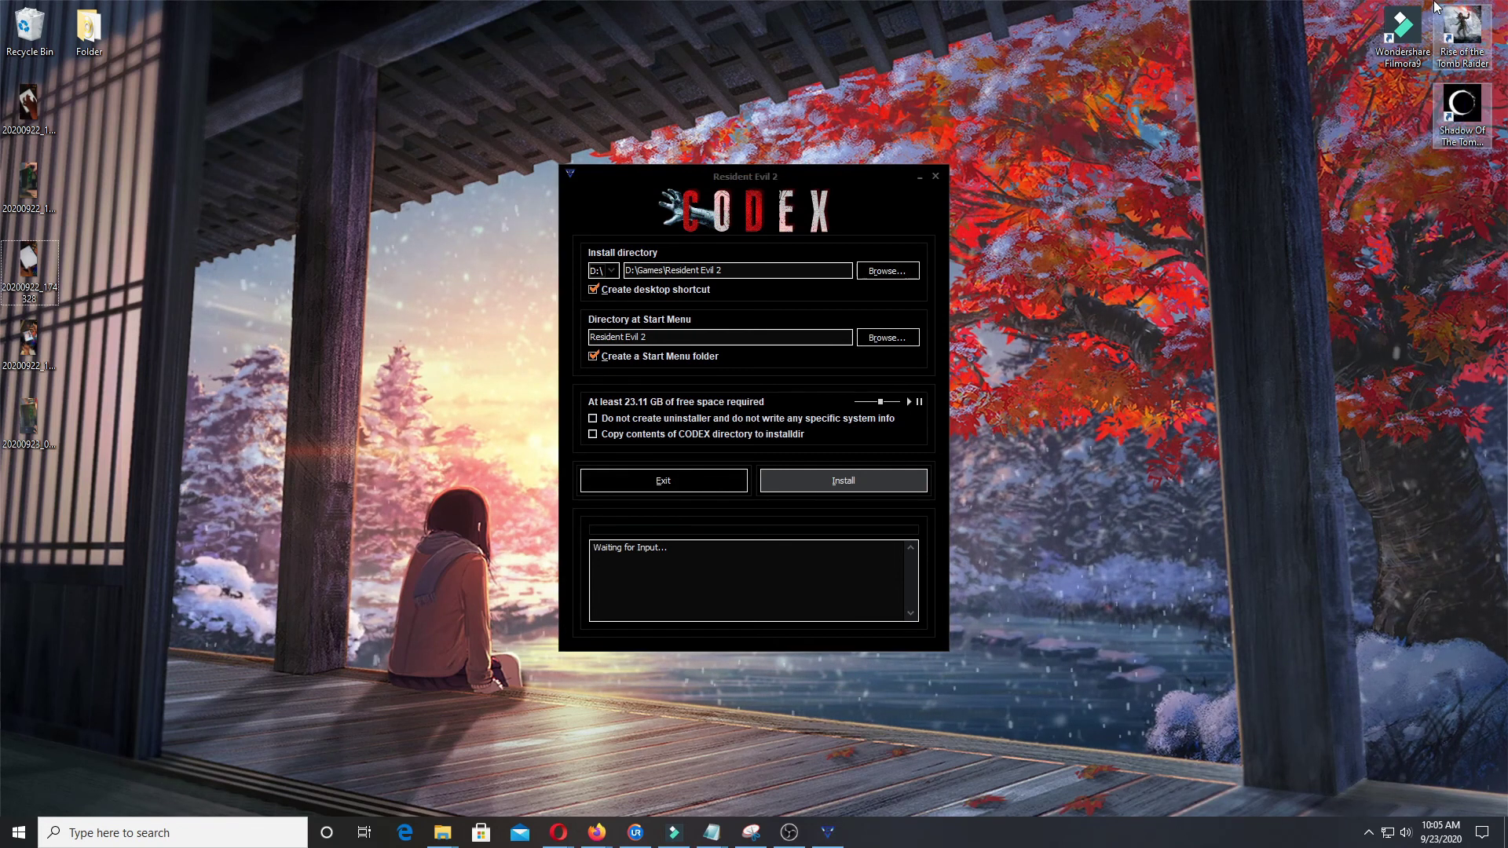
left_click(644, 481)
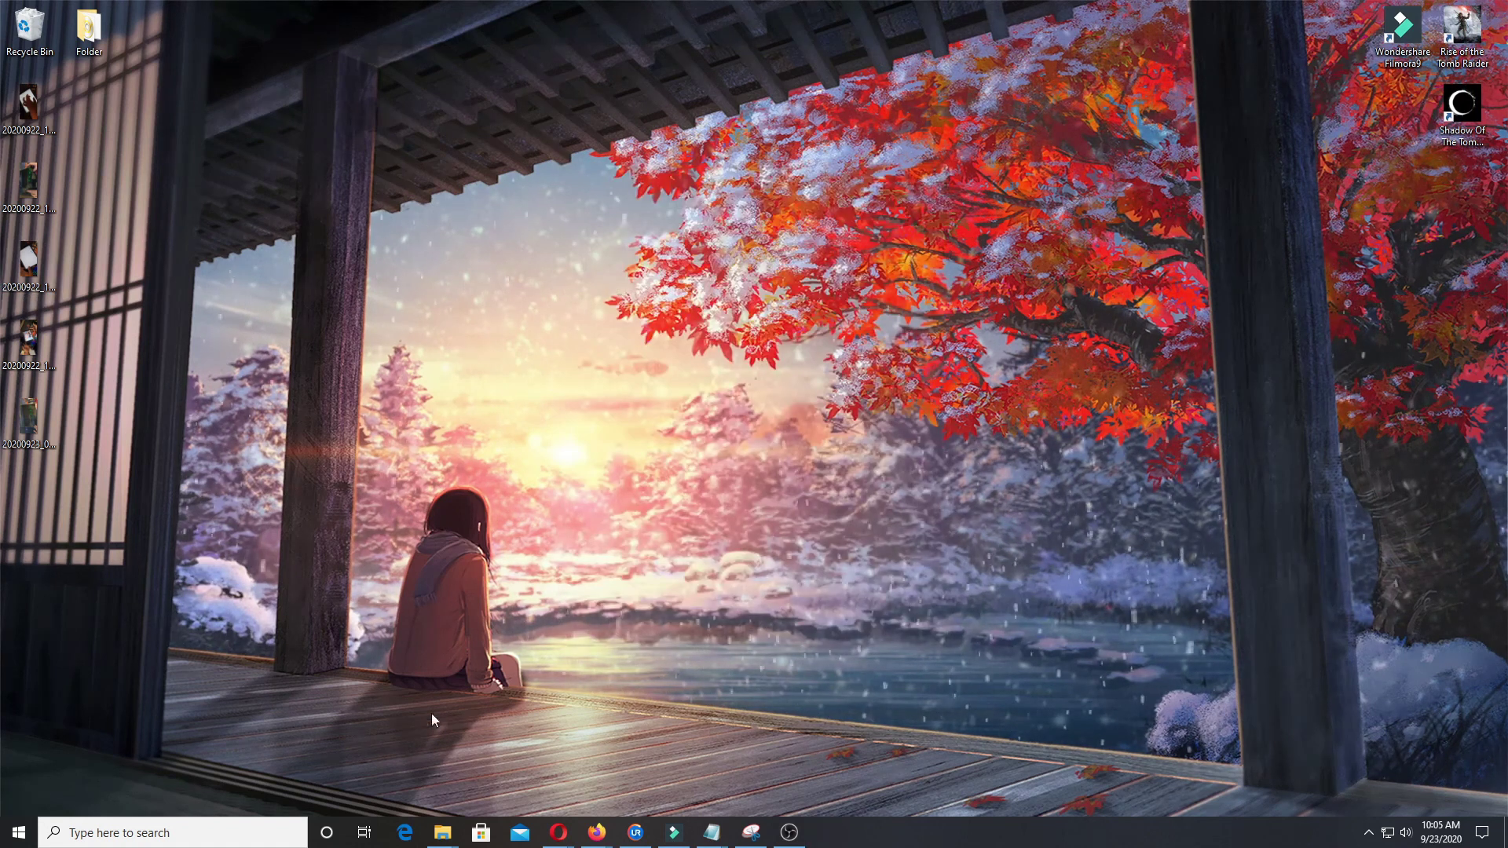
- Return to the PCGames folder in File Explorer and reposition its window on the desktop
mouse_move(462, 838)
left_click(550, 767)
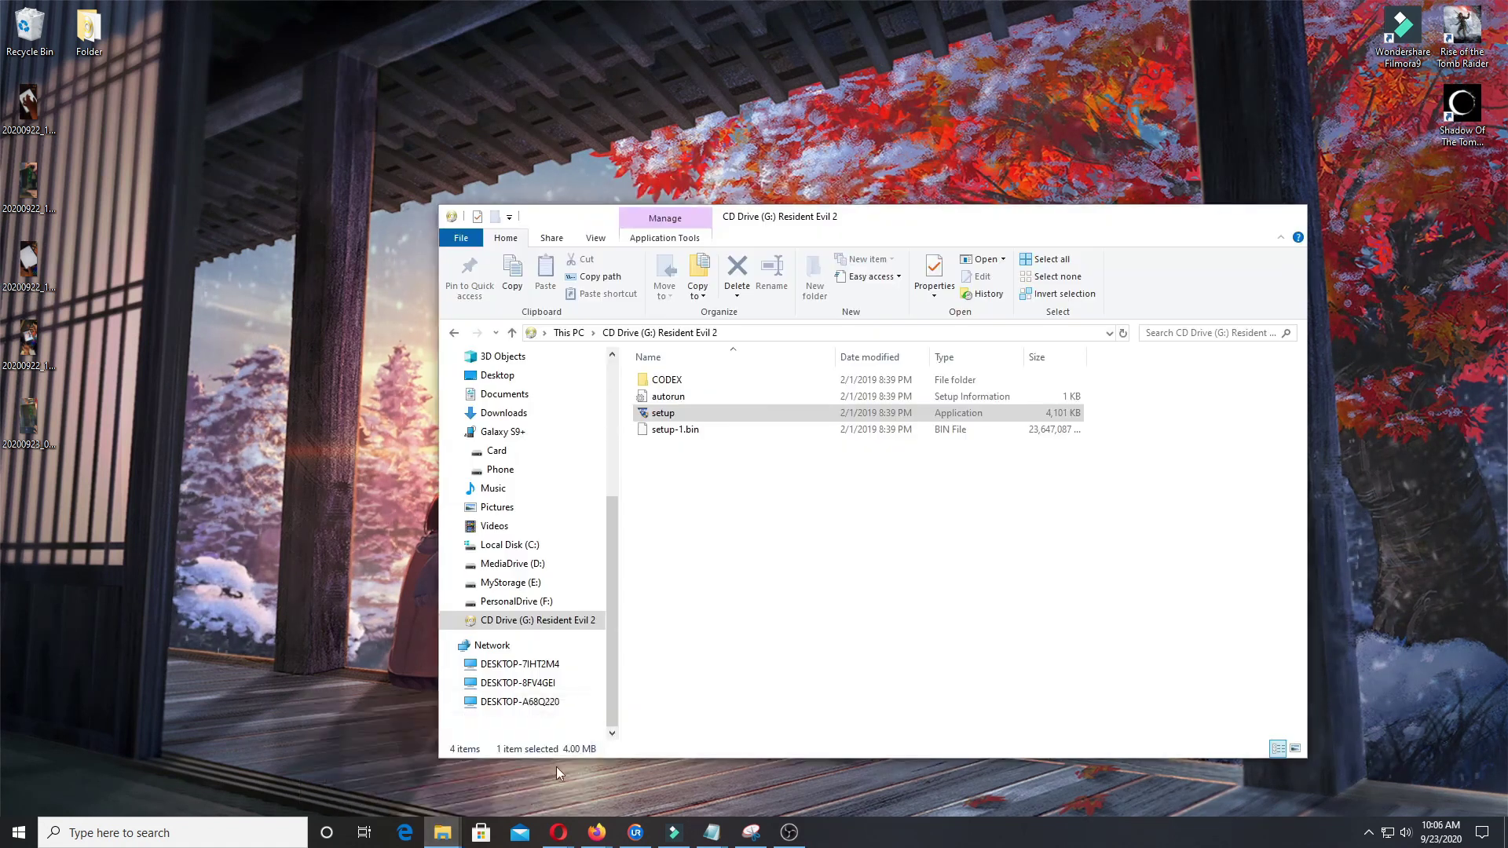
key("alt+Left")
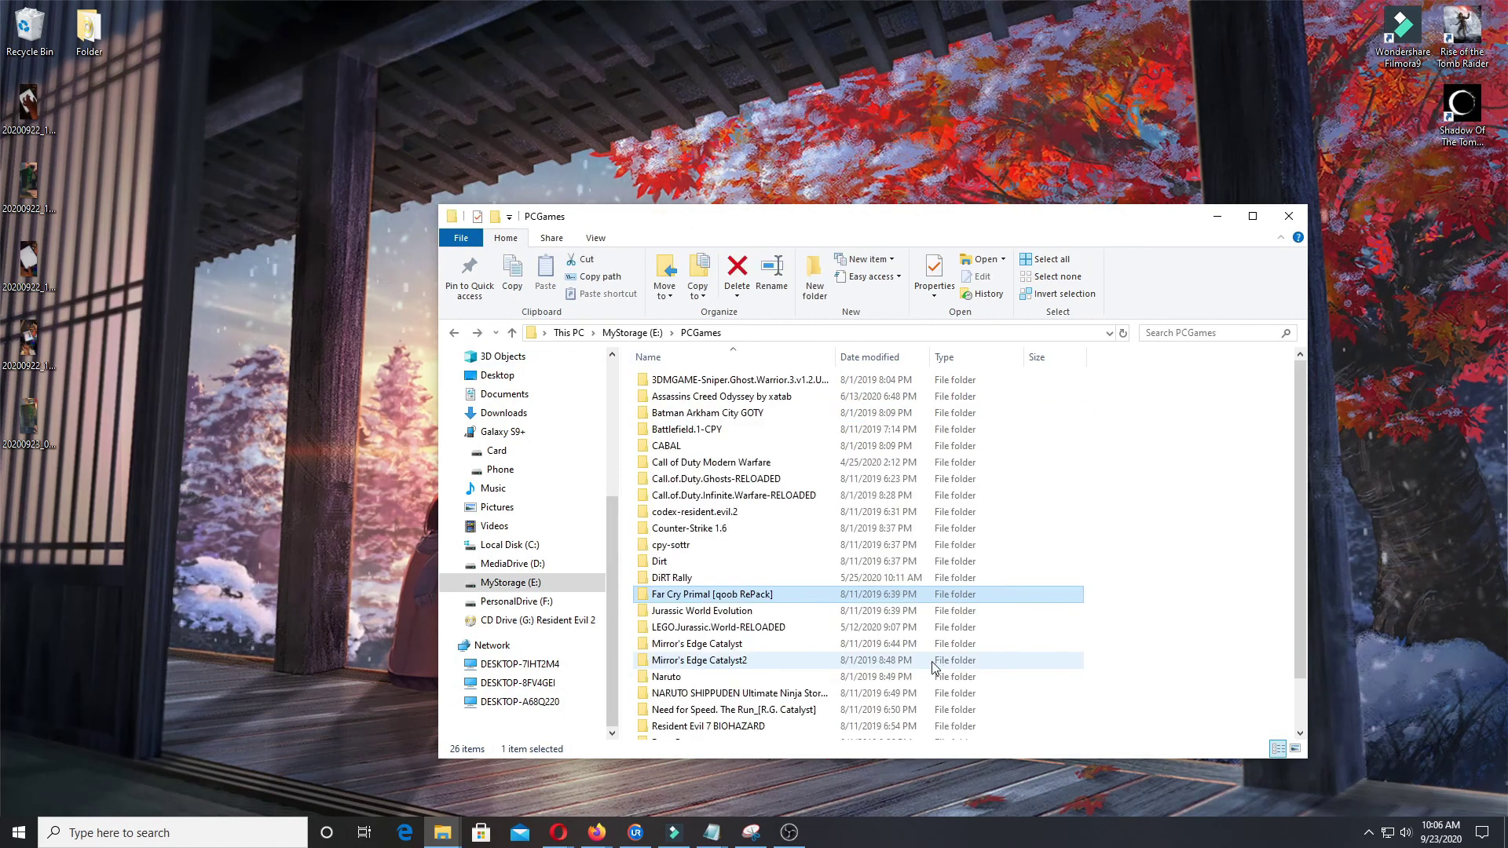
left_click_drag(994, 213, 1142, 160)
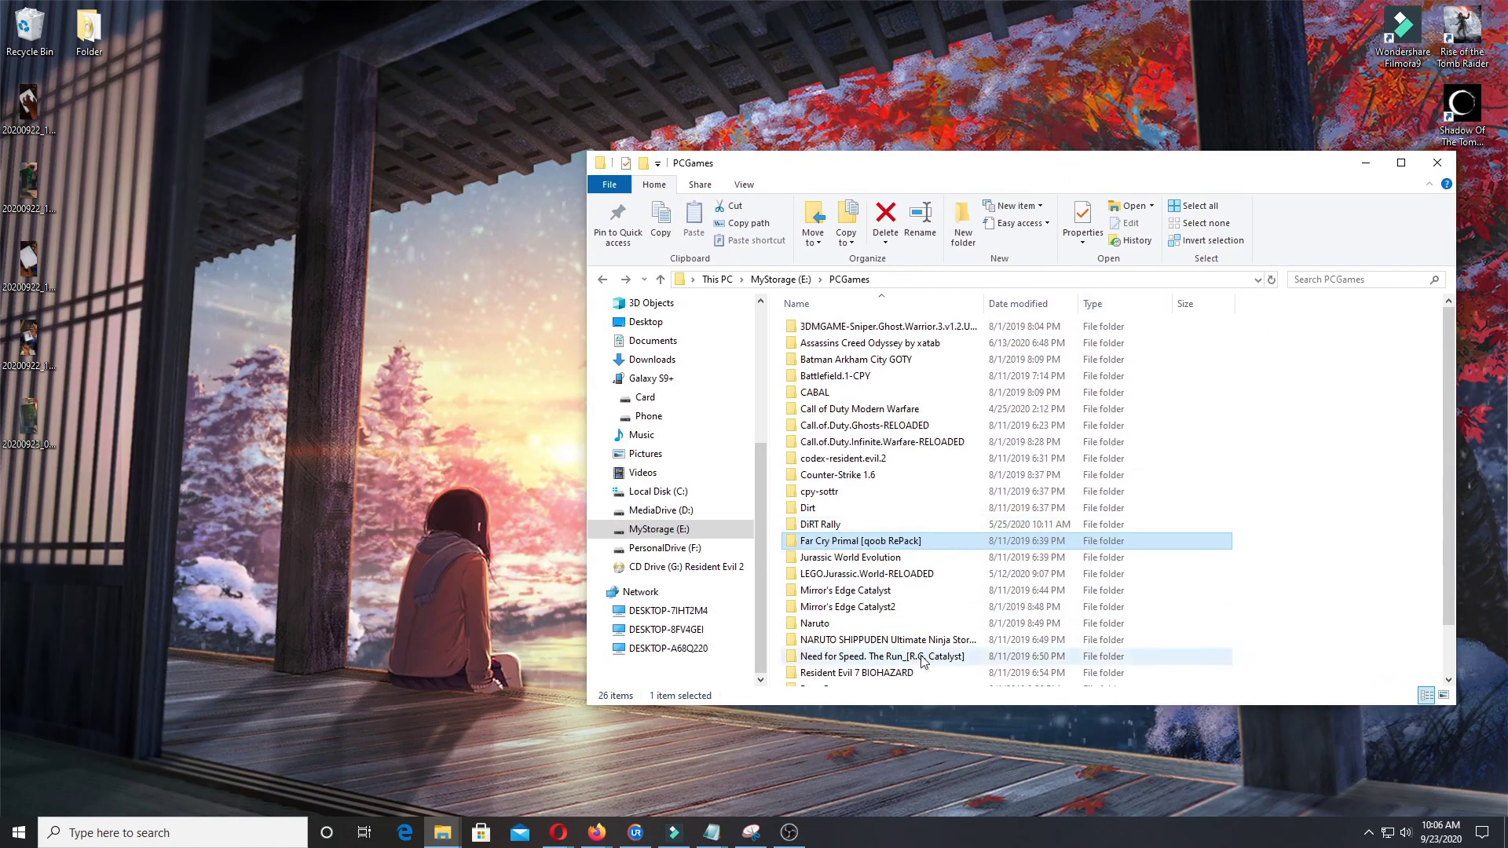
- Show the hidden notification area icons
left_click(1371, 833)
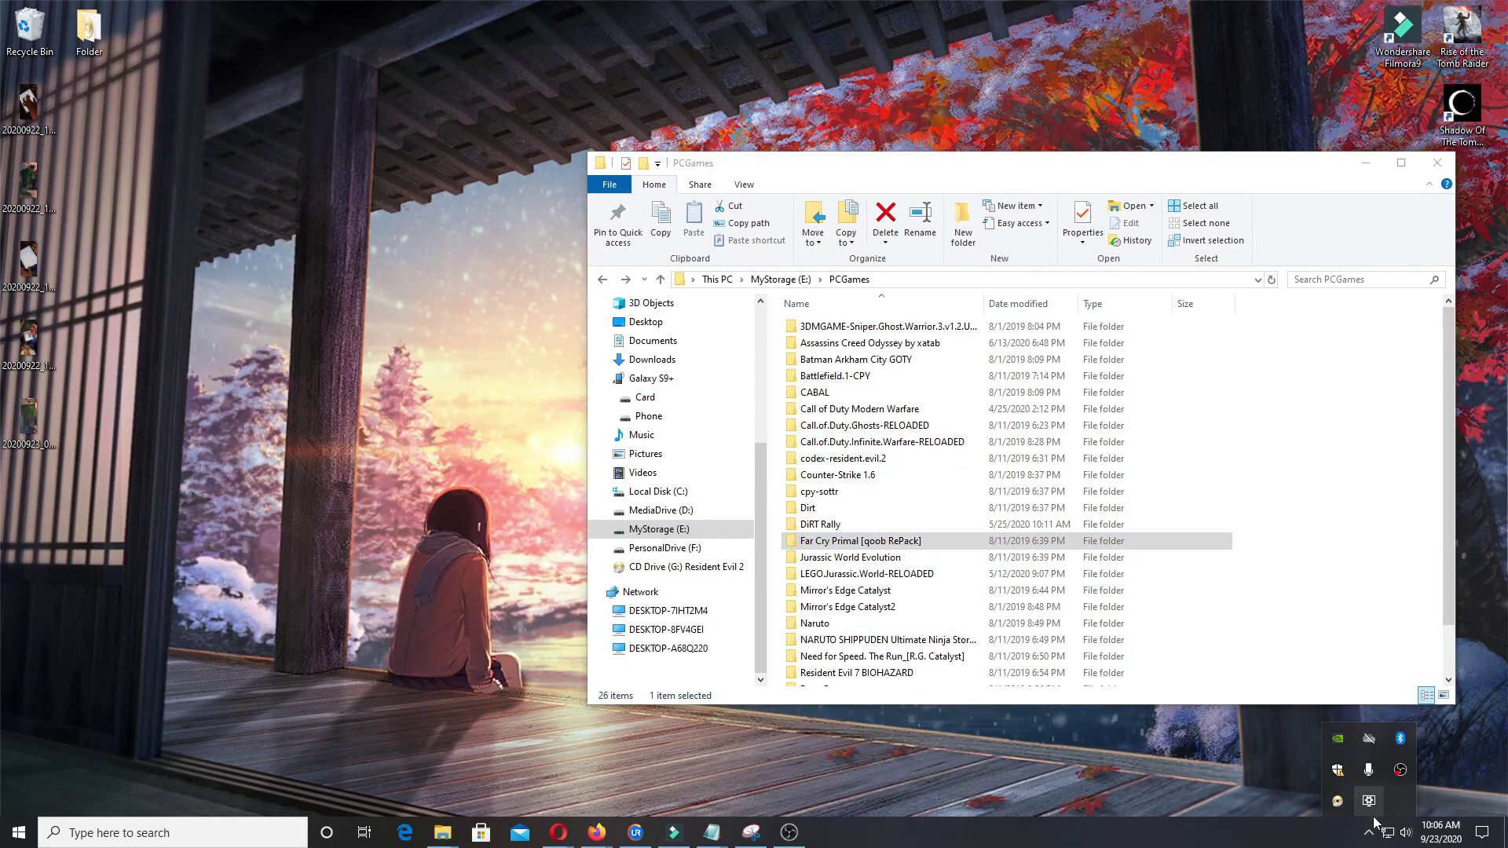